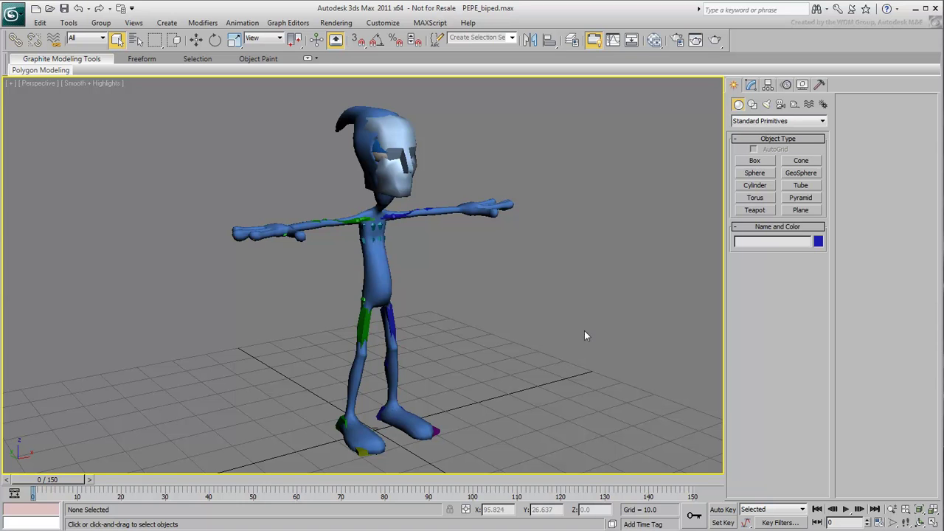
- Create a new biped skeleton standing to the right of Pepe
{"action": "middle_click_drag", "start_coordinate": [586, 332], "coordinate": [510, 332]}
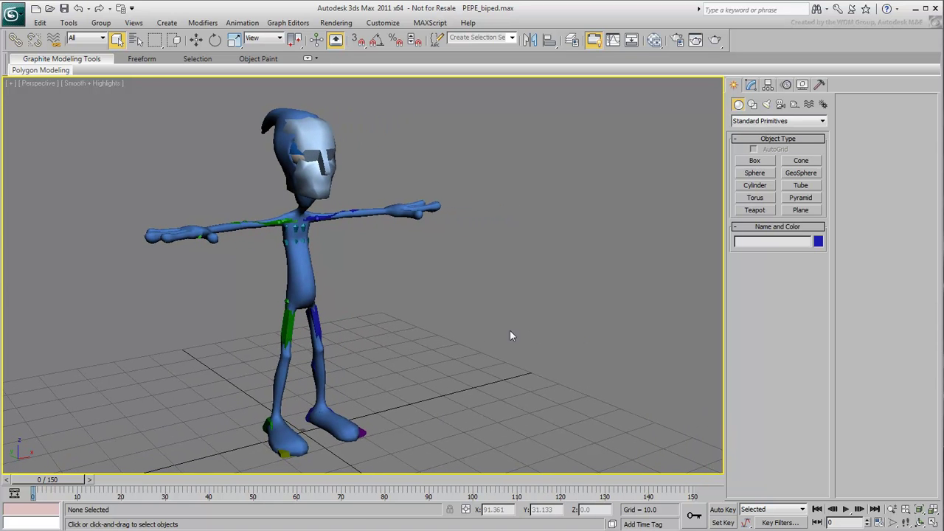
{"action": "left_click", "coordinate": [824, 104]}
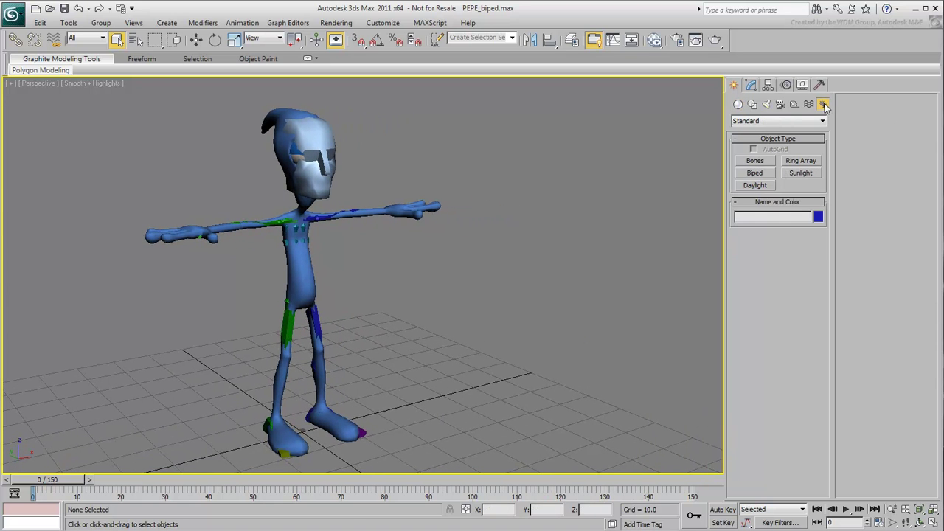
{"action": "left_click", "coordinate": [755, 174]}
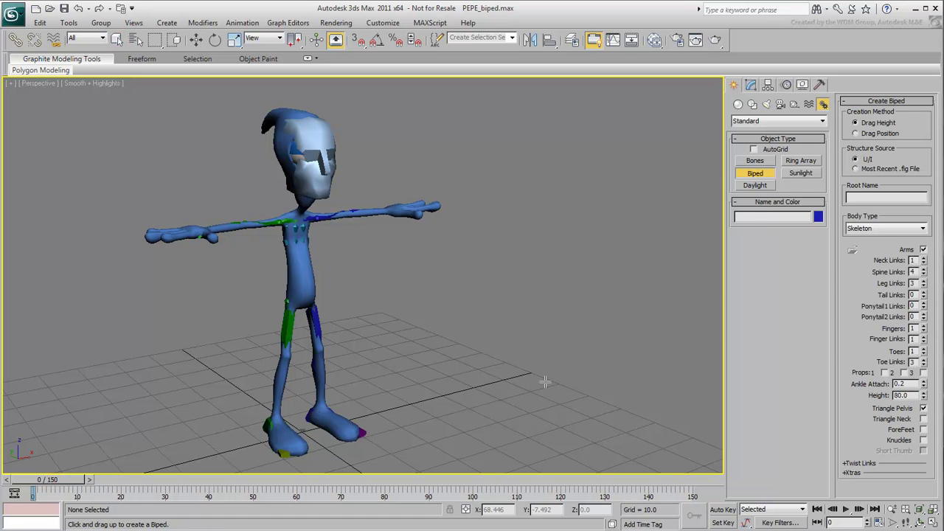
{"action": "left_click_drag", "start_coordinate": [546, 383], "coordinate": [605, 115]}
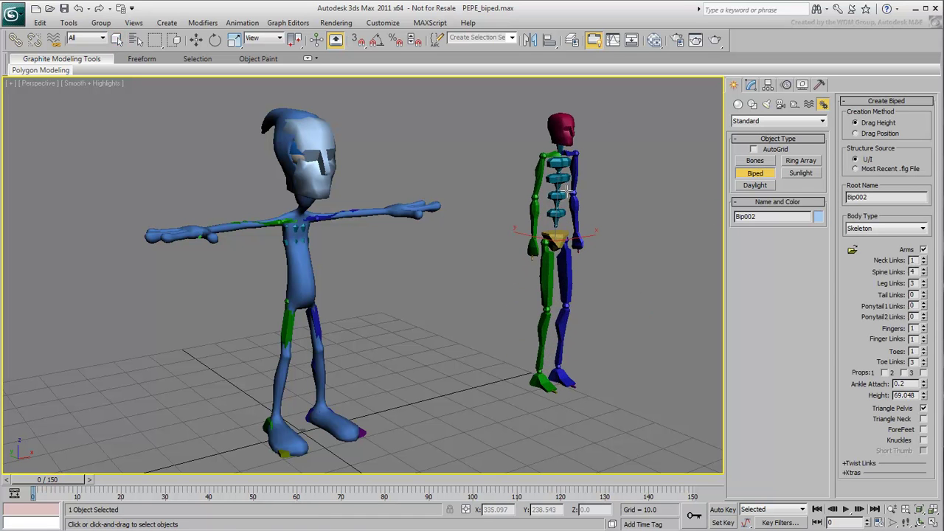
- Set the new biped's root name to BOB and check bone names like 'BOB R Calf'
{"action": "double_click", "coordinate": [881, 199]}
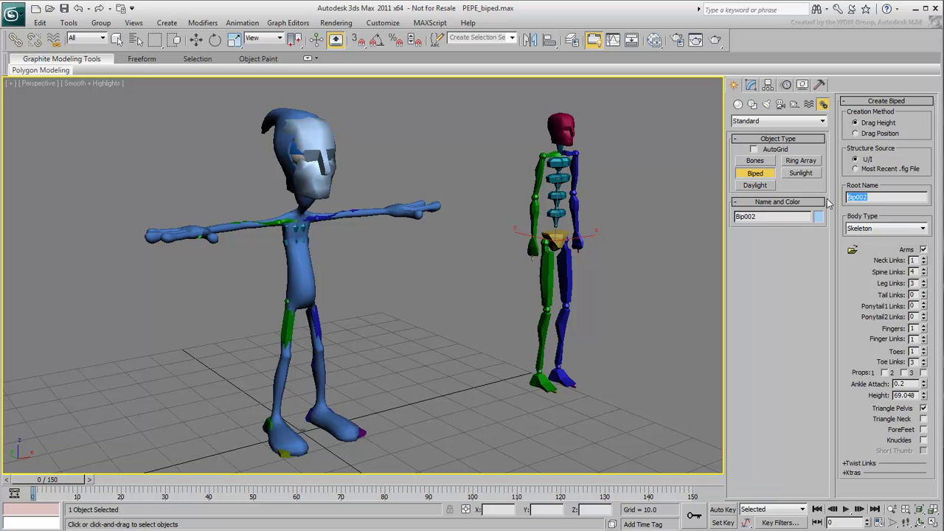
{"action": "type", "text": "BOB"}
{"action": "key", "text": "Return"}
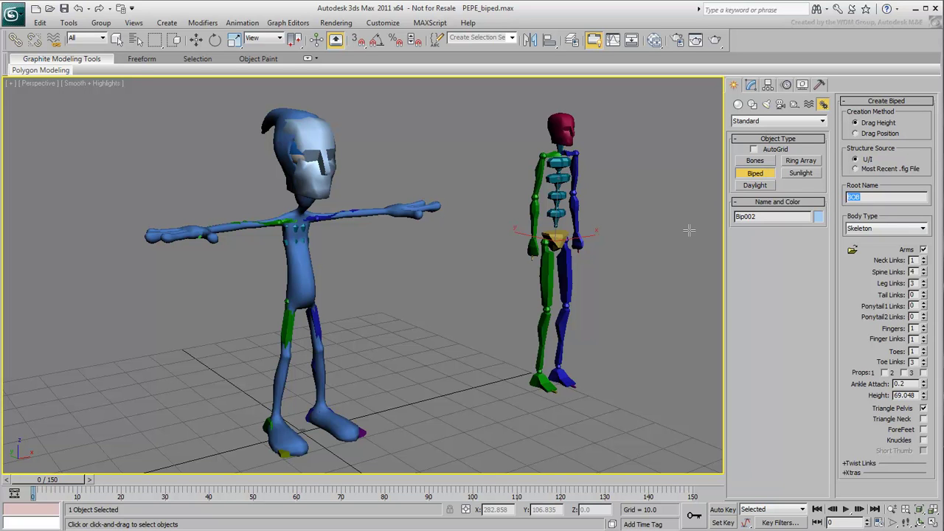
{"action": "right_click", "coordinate": [605, 283]}
{"action": "left_click", "coordinate": [566, 277]}
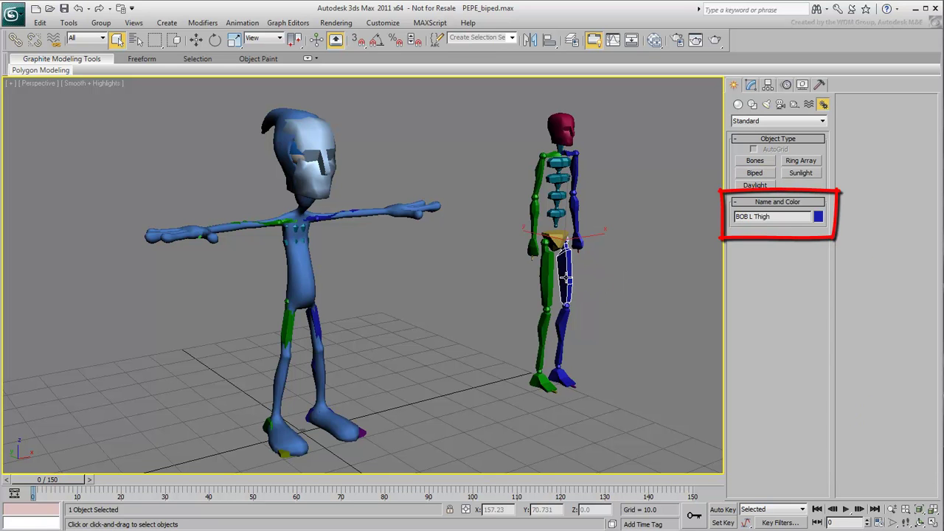
{"action": "left_click", "coordinate": [544, 318]}
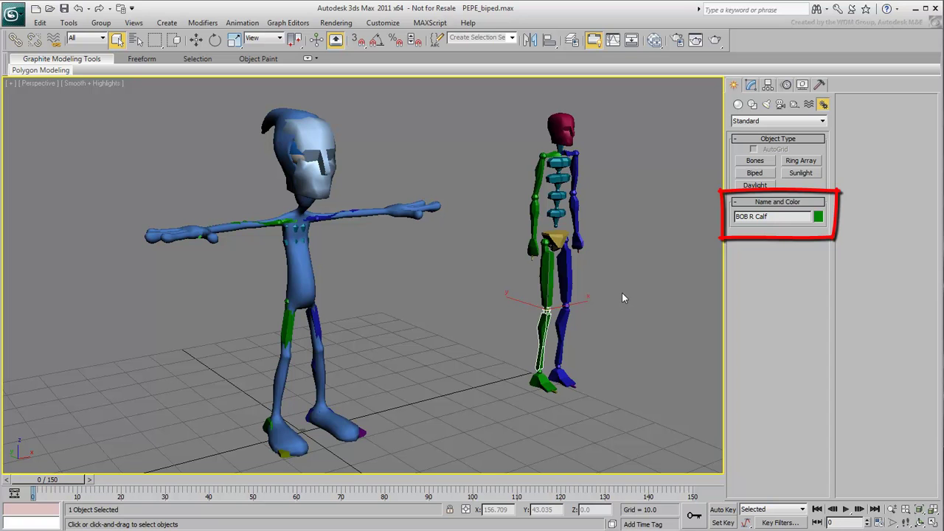
- Undo the BOB biped and rename Pepe's biped from Bip001 to PEPE
{"action": "key", "text": "ctrl+z"}
{"action": "key", "text": "ctrl+z"}
{"action": "key", "text": "ctrl+z"}
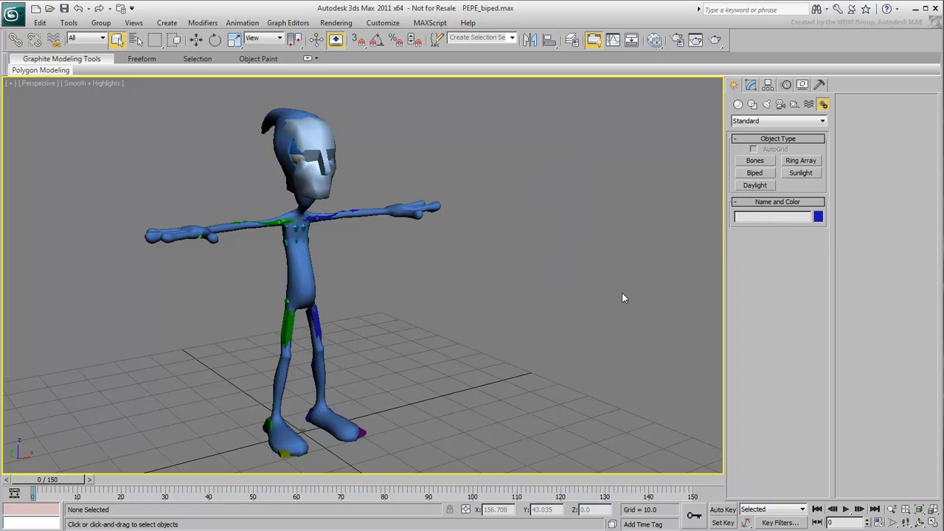
{"action": "left_click", "coordinate": [286, 323]}
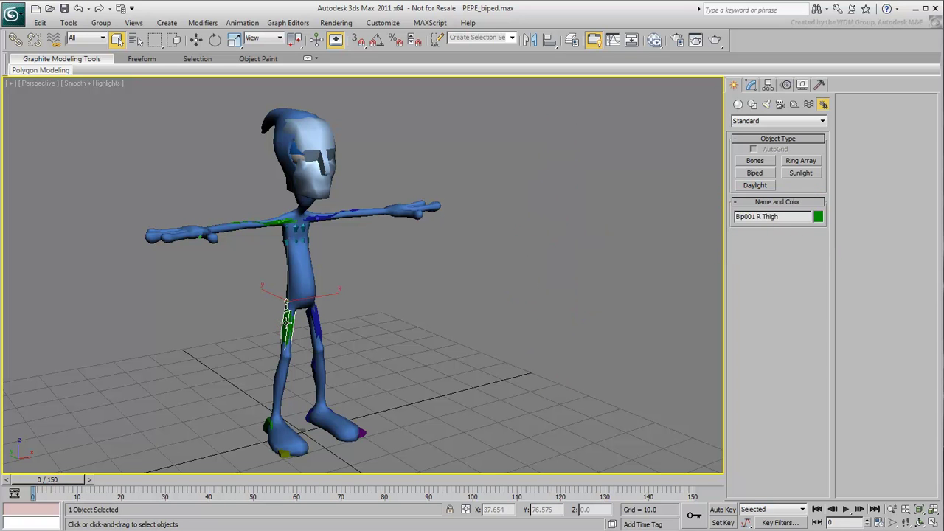
{"action": "left_click", "coordinate": [786, 85]}
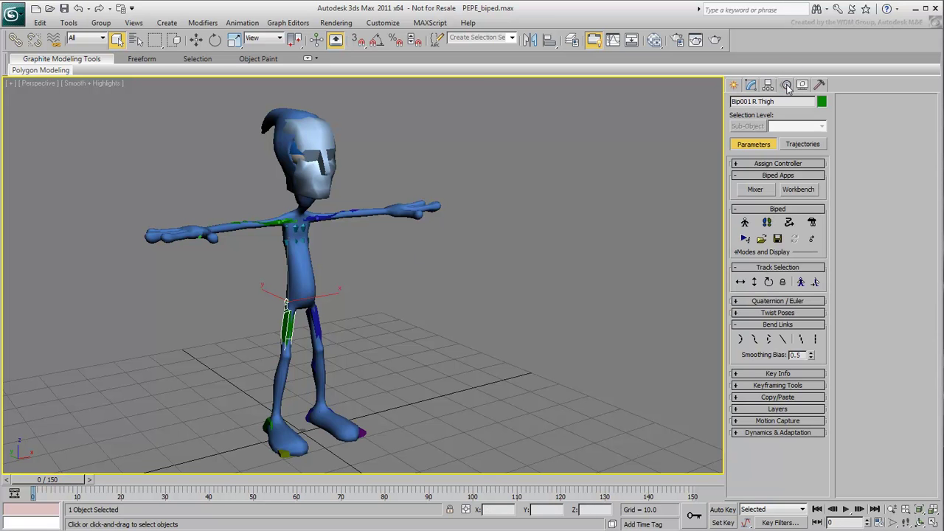
{"action": "left_click", "coordinate": [753, 252]}
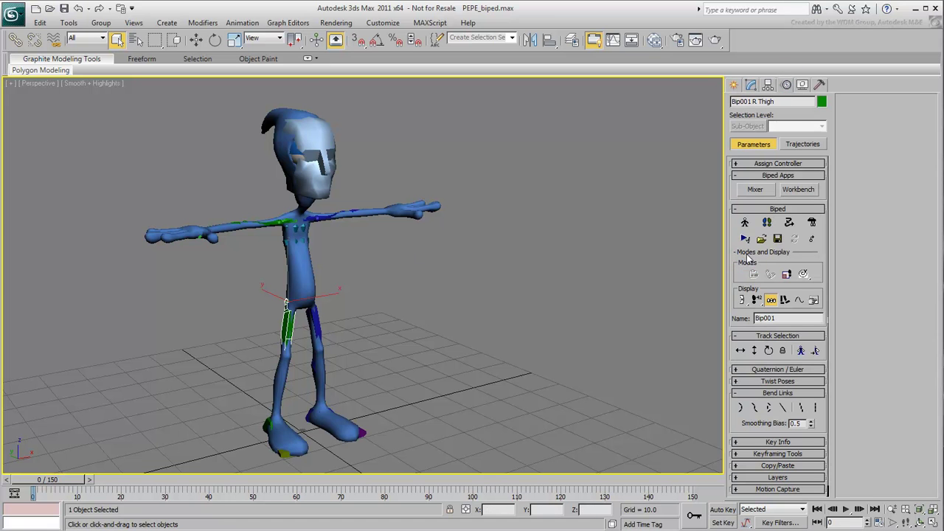
{"action": "left_click", "coordinate": [794, 318]}
{"action": "type", "text": "PEPE"}
{"action": "key", "text": "Return"}
- Check the left and right thigh names on the PEPE biped, then clear the selection
{"action": "left_click", "coordinate": [419, 322]}
{"action": "left_click", "coordinate": [316, 320]}
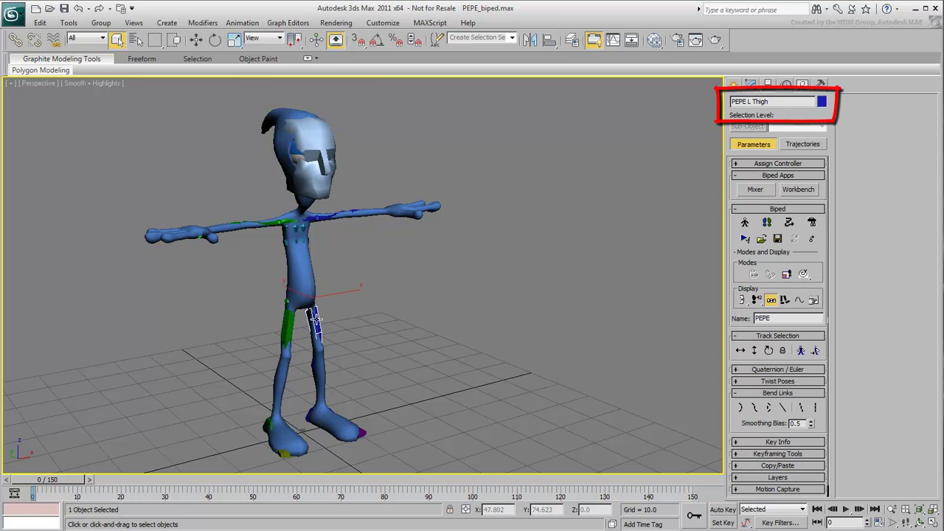
{"action": "left_click", "coordinate": [291, 325]}
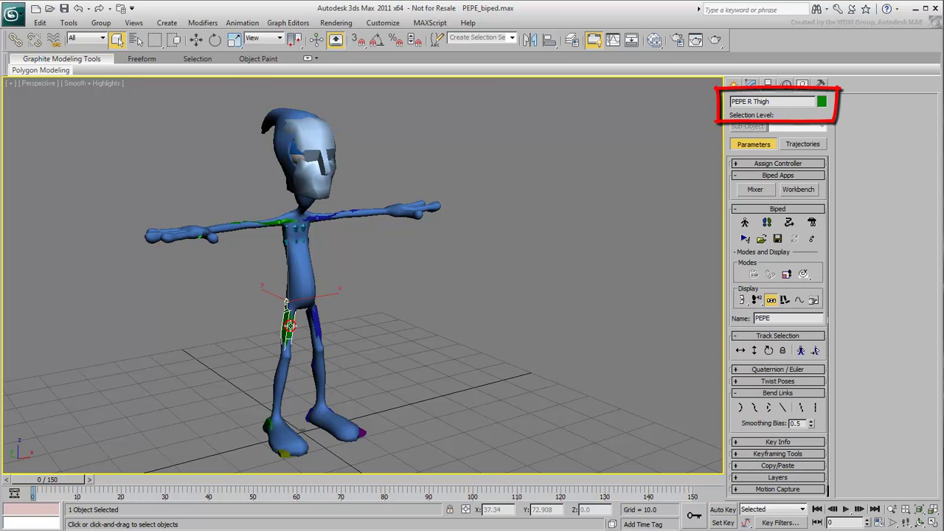
{"action": "left_click", "coordinate": [440, 323]}
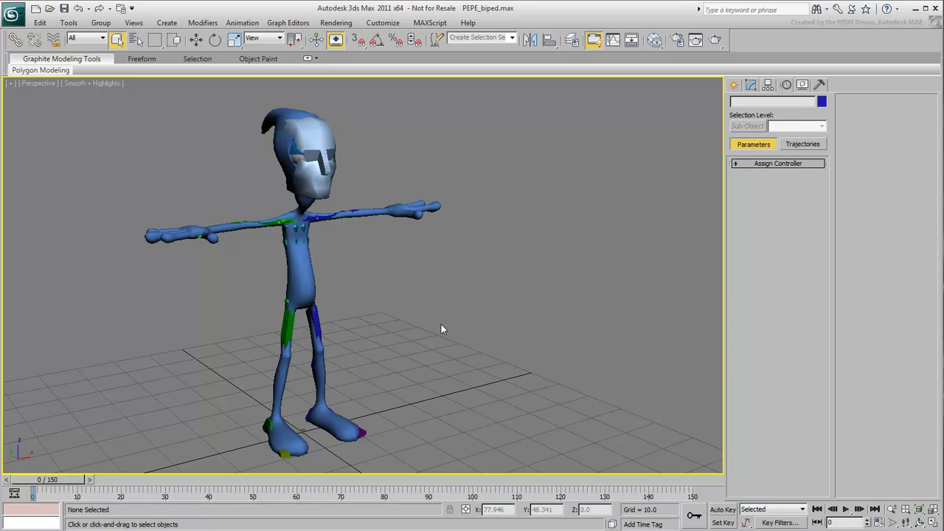
- Export the scene to the Desktop as PEPE_Biped FBX with default settings, dismissing the warnings
{"action": "left_click", "coordinate": [13, 13]}
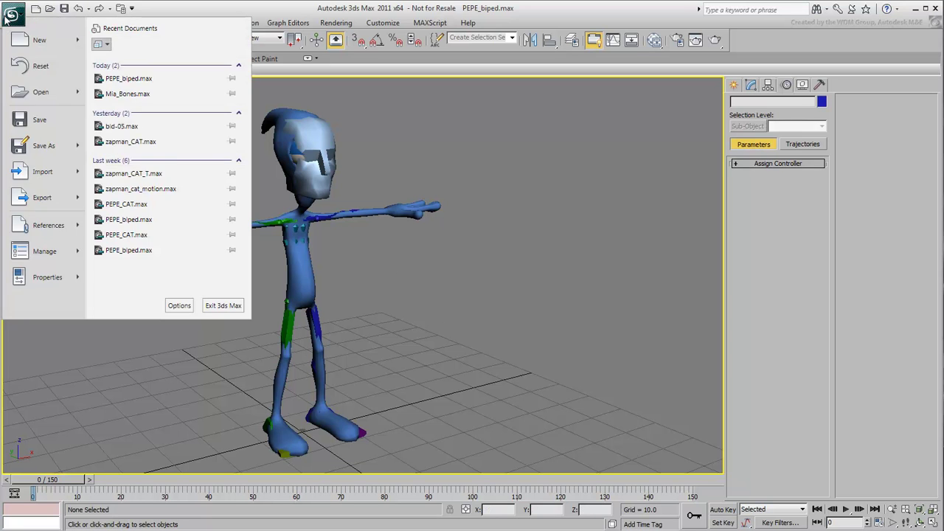
{"action": "left_click", "coordinate": [31, 204]}
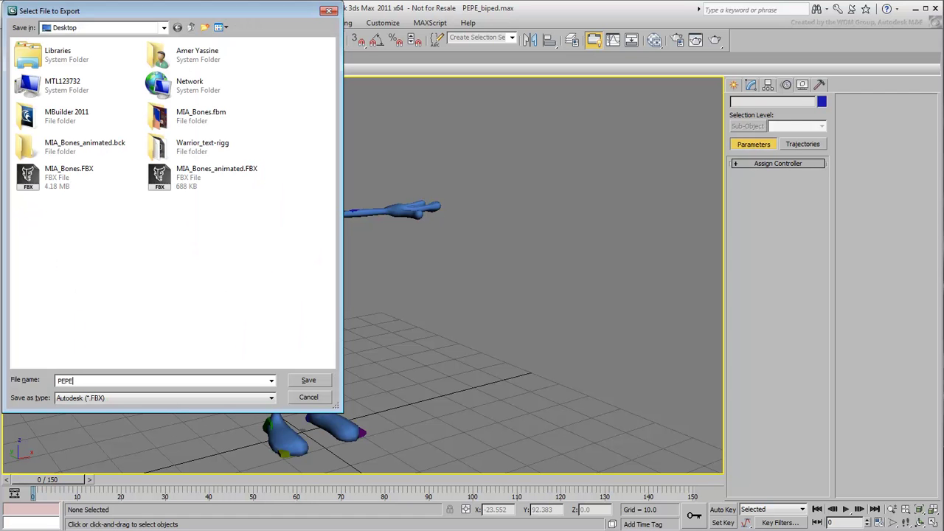
{"action": "type", "text": "PEPE_Biped"}
{"action": "key", "text": "Return"}
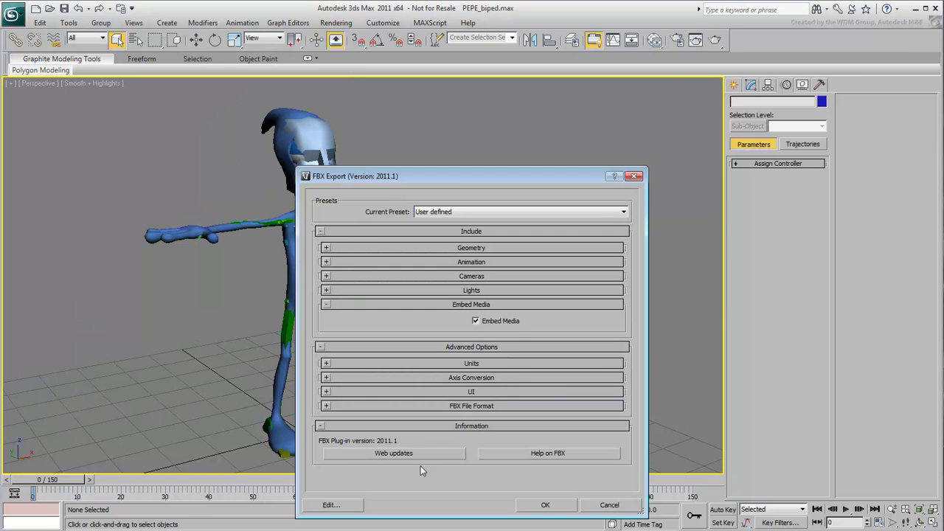
{"action": "left_click", "coordinate": [542, 505]}
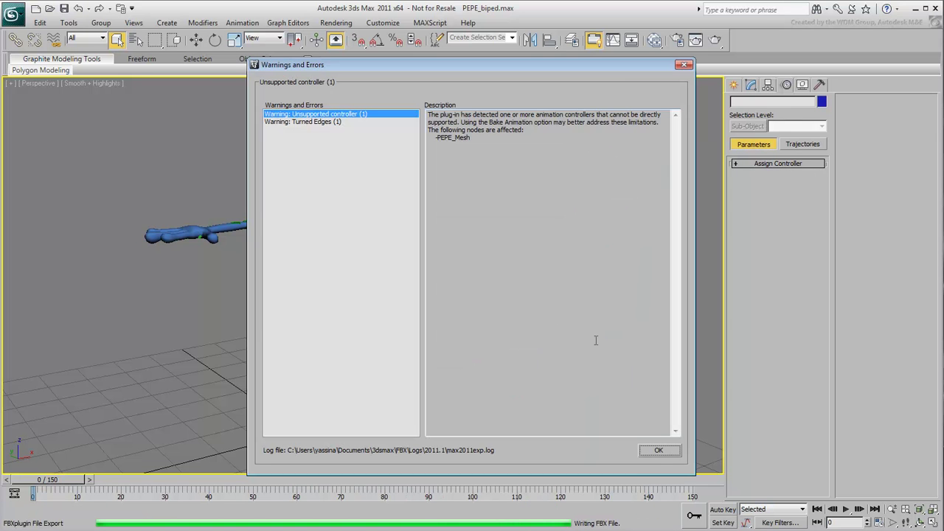
{"action": "left_click", "coordinate": [658, 450]}
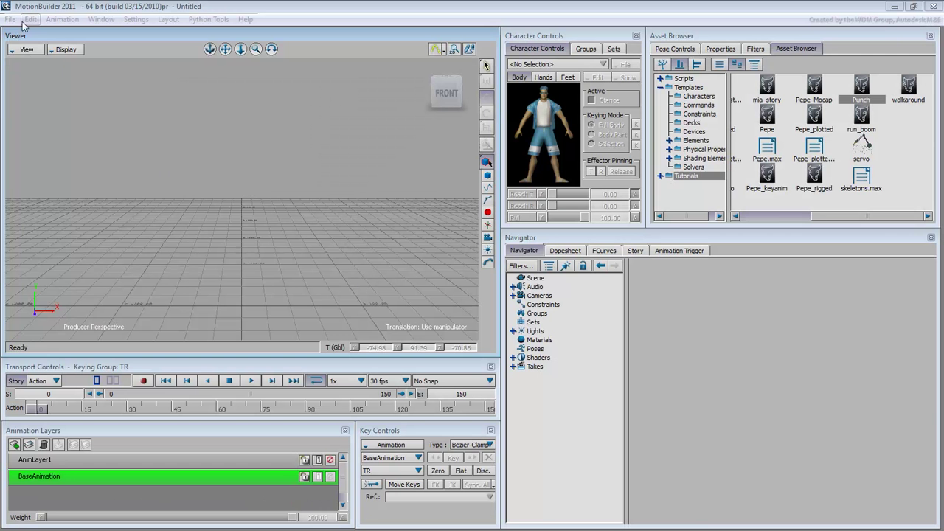
- Open PEPE_Biped.FBX in MotionBuilder, frame Pepe and show its skeleton through the mesh
{"action": "left_click", "coordinate": [10, 19]}
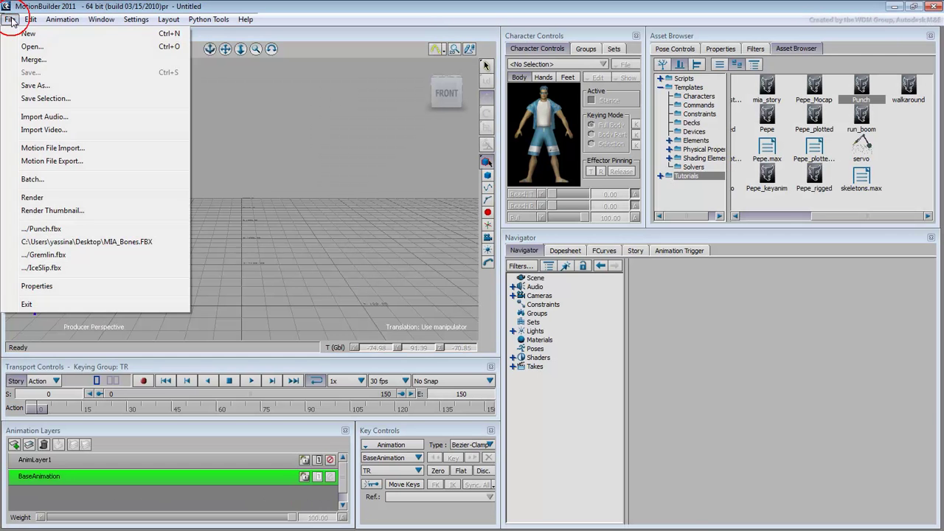
{"action": "left_click", "coordinate": [32, 45]}
{"action": "left_click", "coordinate": [416, 443]}
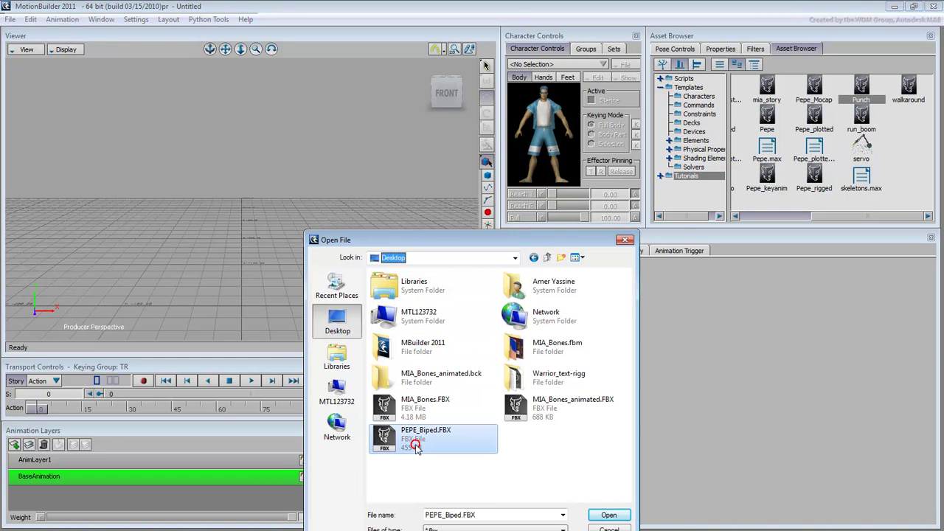
{"action": "left_click", "coordinate": [610, 515]}
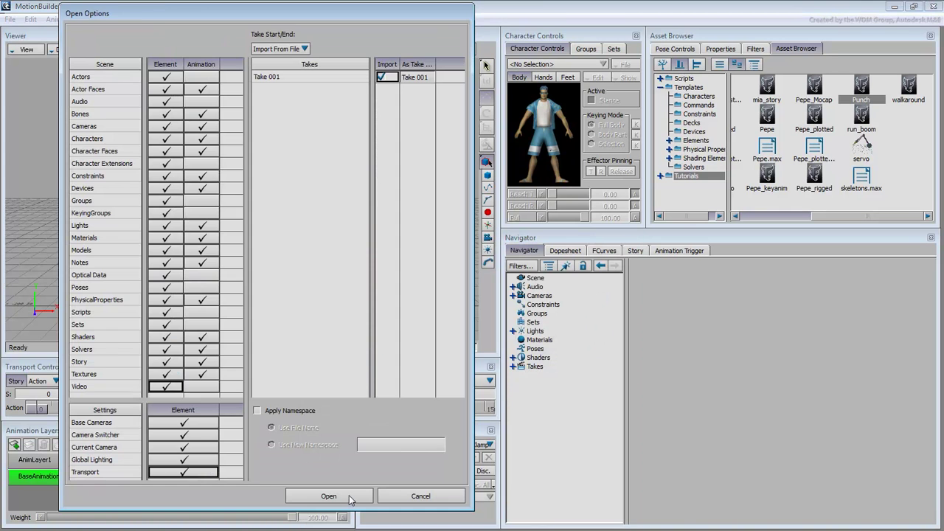
{"action": "left_click", "coordinate": [350, 500]}
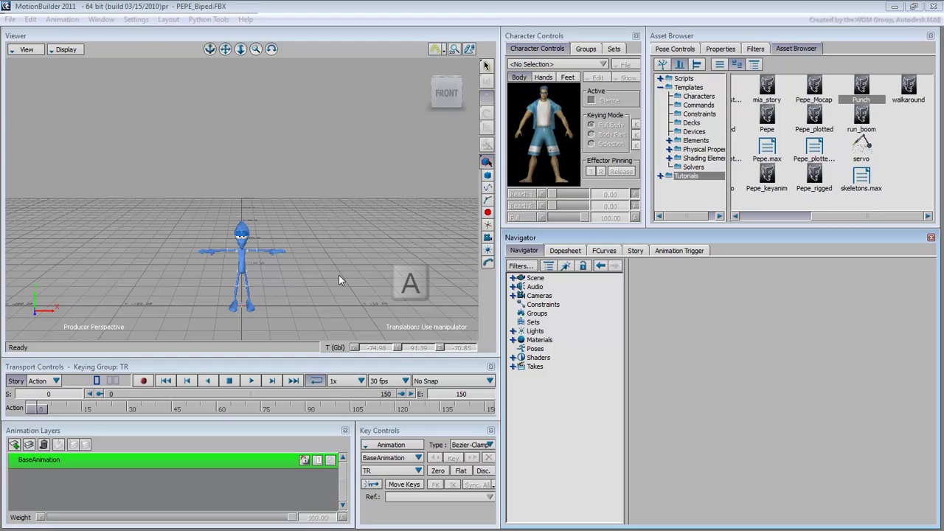
{"action": "key", "text": "a"}
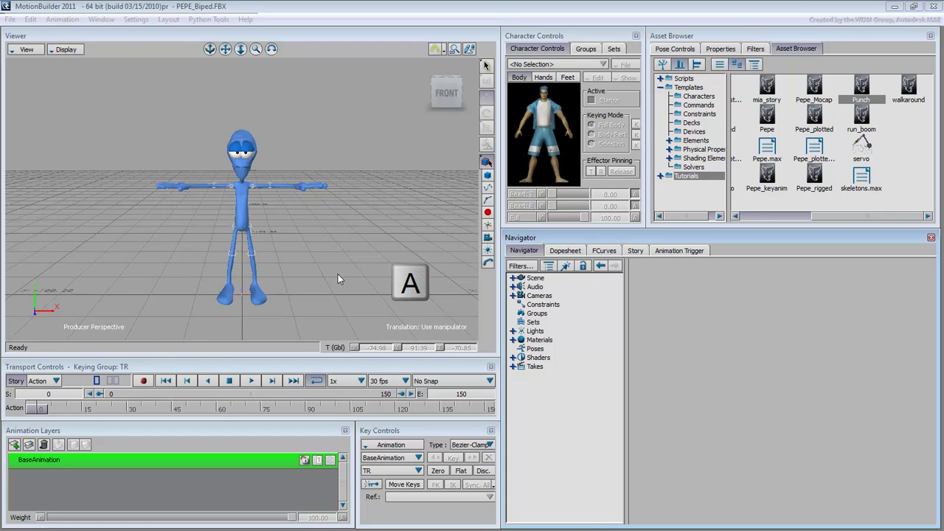
{"action": "key", "text": "ctrl+a"}
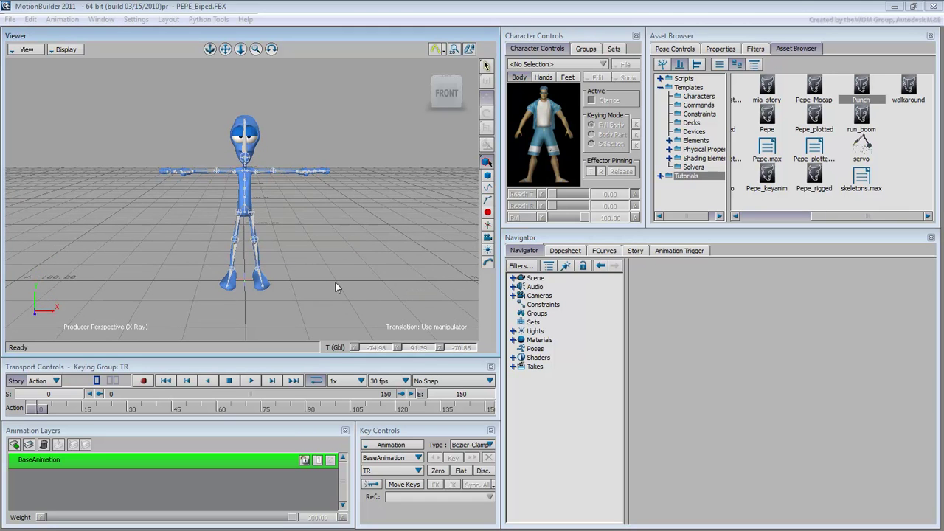
{"action": "scroll", "coordinate": [341, 261], "scroll_direction": "up", "scroll_amount": 3}
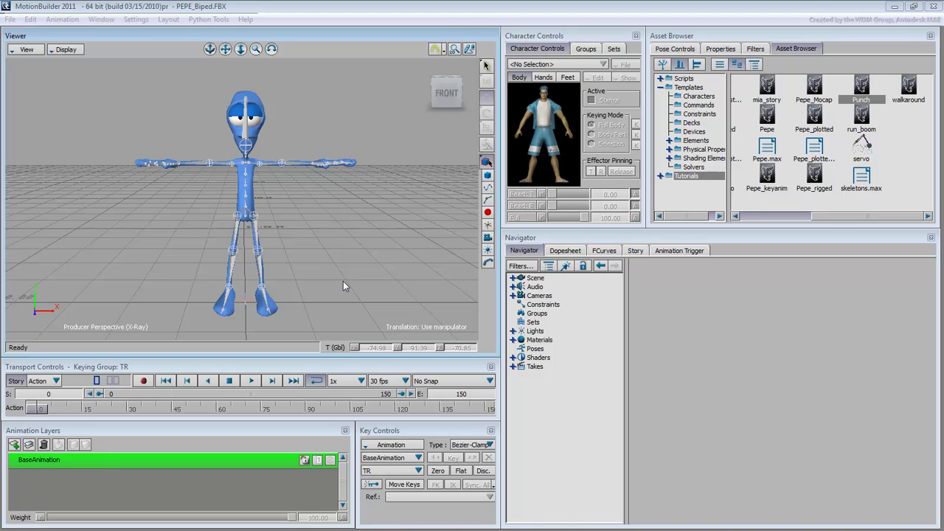
- Characterize Pepe's left thigh with the generic Character template, then review and close the missing Hips/LeftUpLeg/RightHand nodes report
{"action": "left_click", "coordinate": [694, 96]}
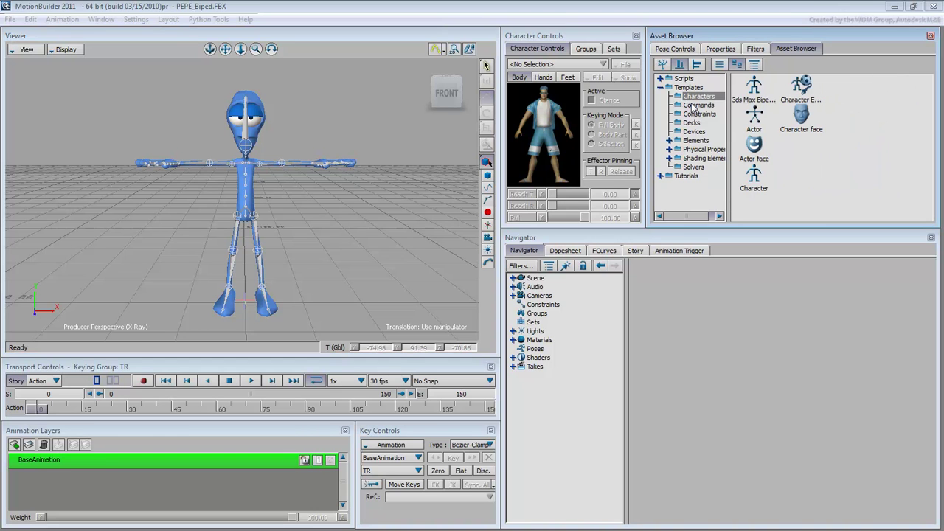
{"action": "left_click", "coordinate": [754, 177]}
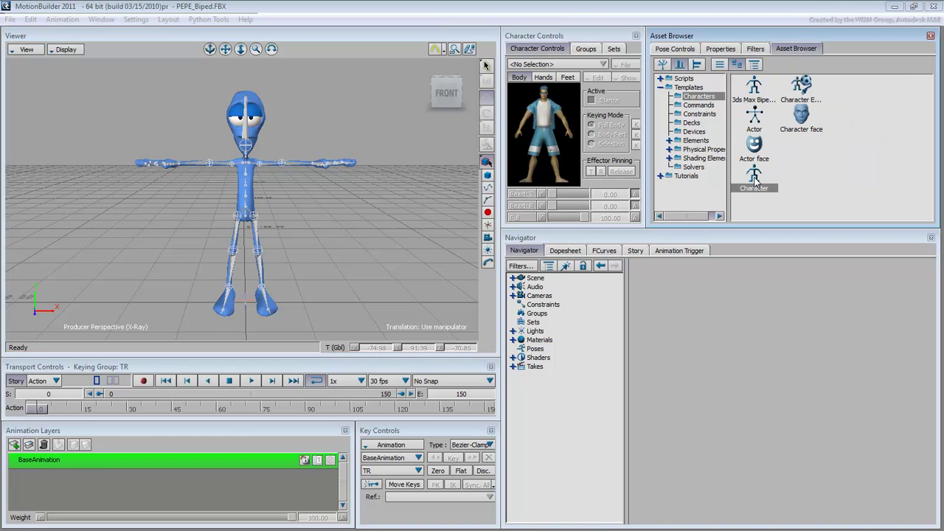
{"action": "left_click", "coordinate": [257, 226]}
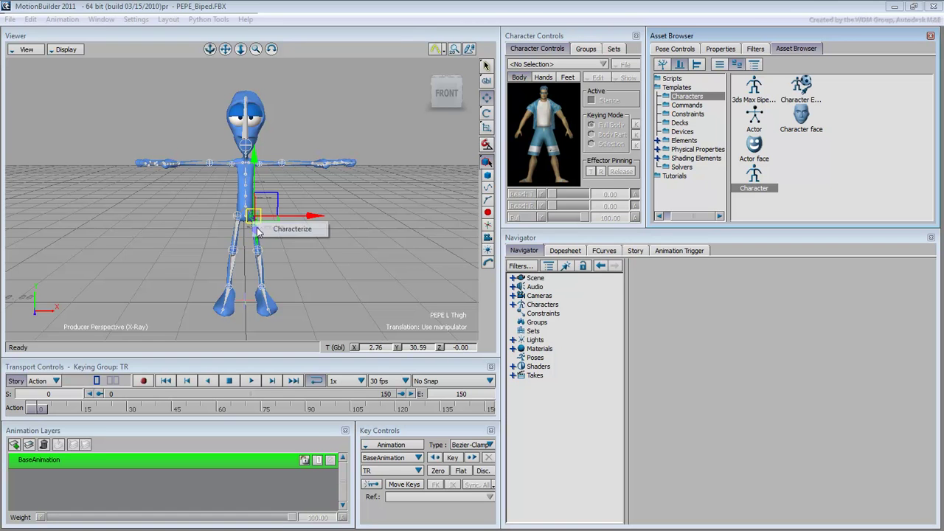
{"action": "left_click", "coordinate": [303, 233]}
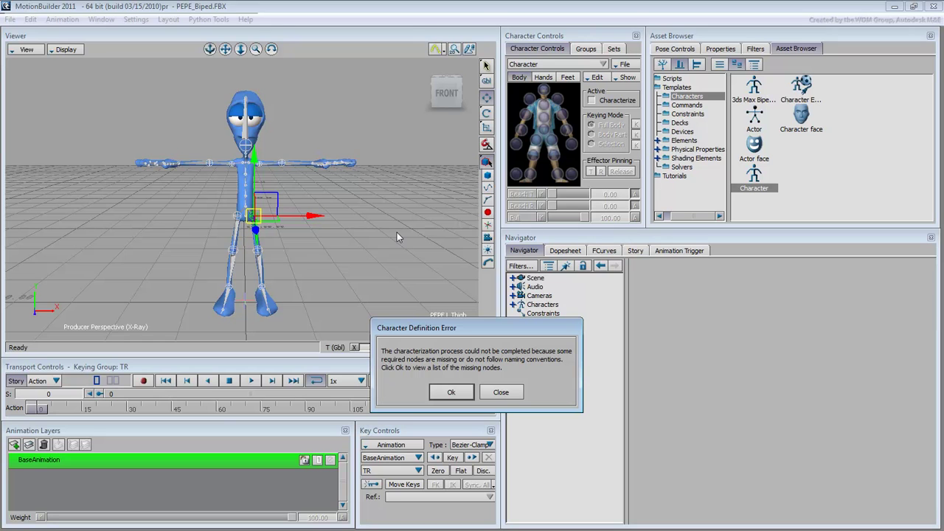
{"action": "left_click", "coordinate": [458, 393]}
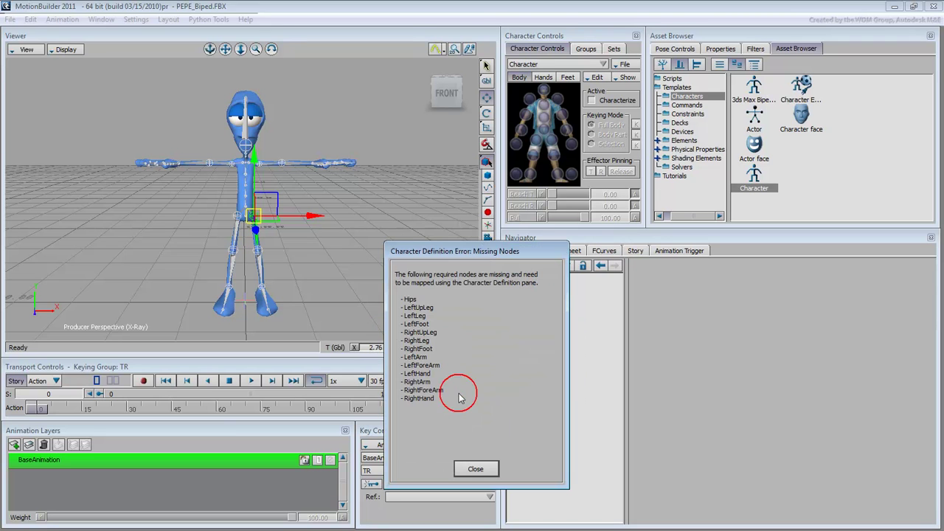
{"action": "left_click_drag", "start_coordinate": [487, 257], "coordinate": [288, 213]}
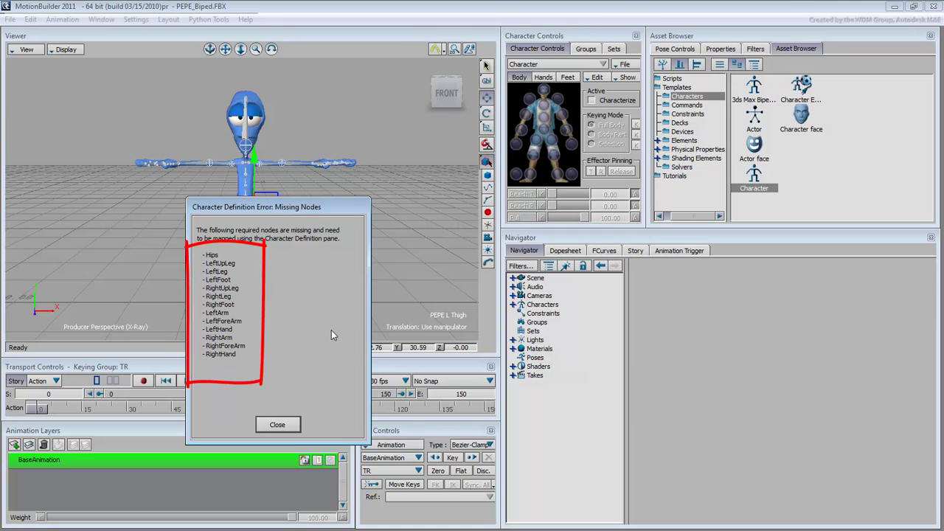
{"action": "left_click", "coordinate": [278, 425]}
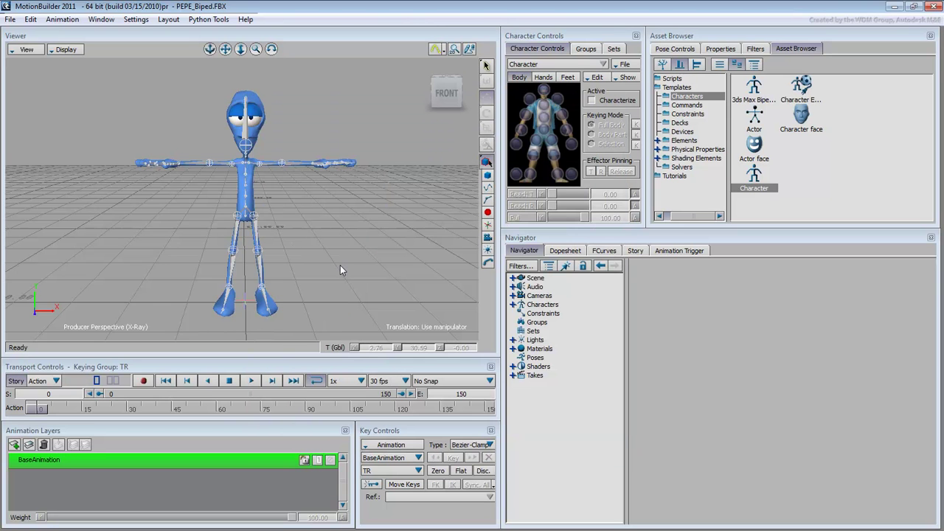
- Replace the failed Character with the 3ds Max Biped Template on Pepe's thigh and characterize it
{"action": "key", "text": "ctrl+z"}
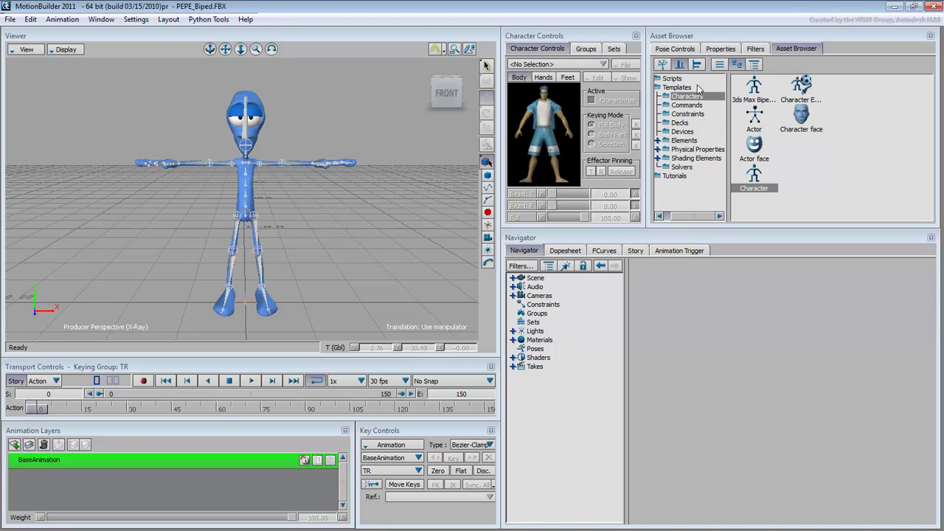
{"action": "left_click", "coordinate": [752, 88]}
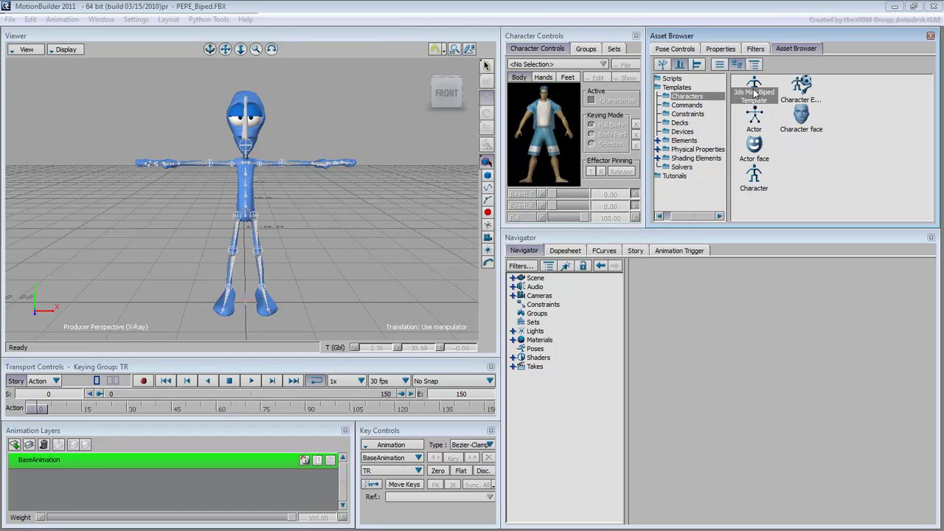
{"action": "left_click_drag", "start_coordinate": [754, 90], "coordinate": [544, 130]}
{"action": "left_click_drag", "start_coordinate": [297, 236], "coordinate": [254, 224]}
{"action": "left_click", "coordinate": [291, 230]}
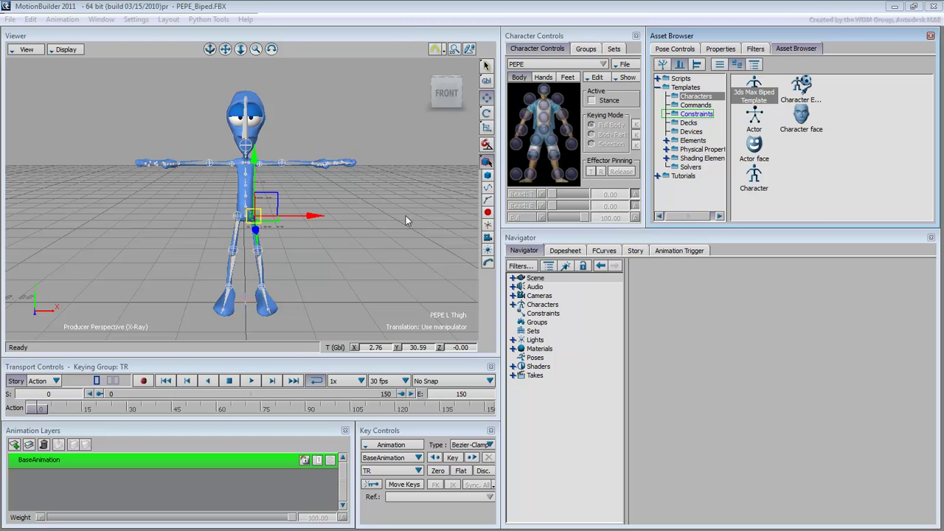
- Create an active FK/IK control rig for Pepe, testing and undoing a left wrist pull
{"action": "left_click", "coordinate": [599, 78]}
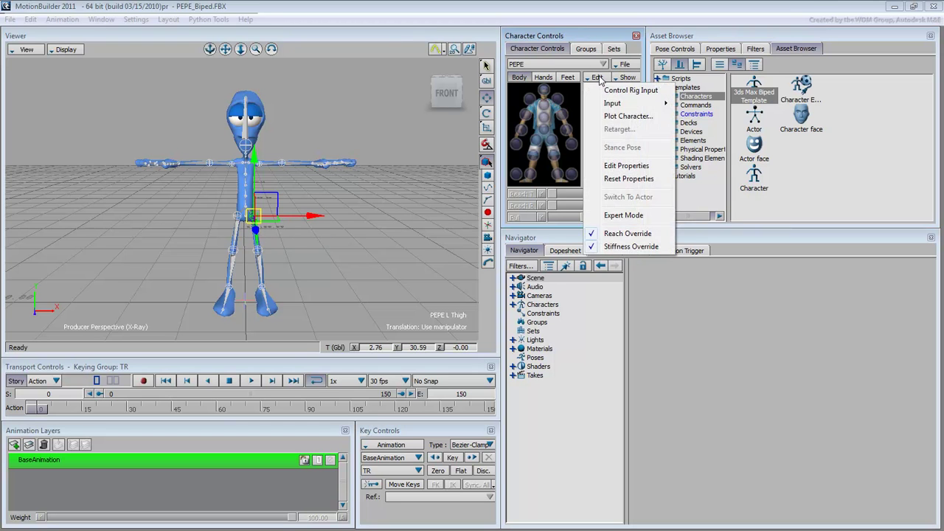
{"action": "left_click", "coordinate": [606, 90]}
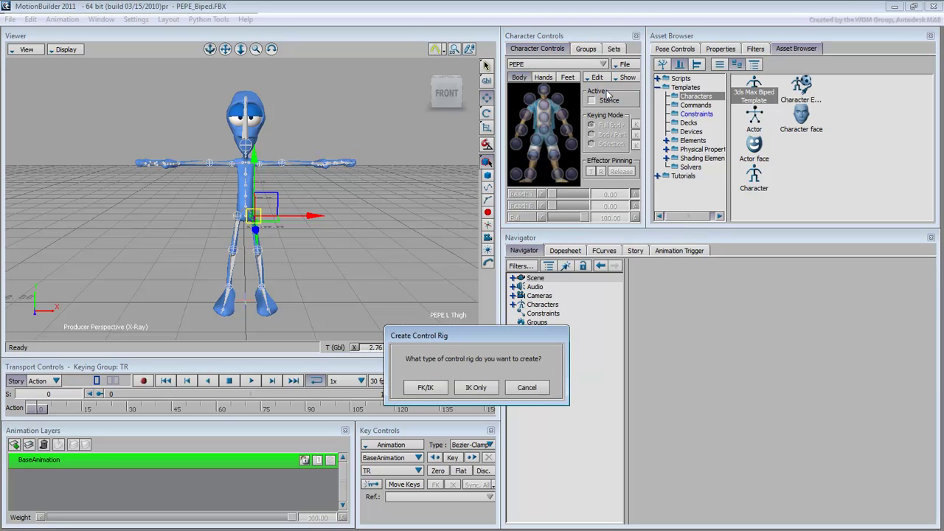
{"action": "left_click", "coordinate": [422, 389]}
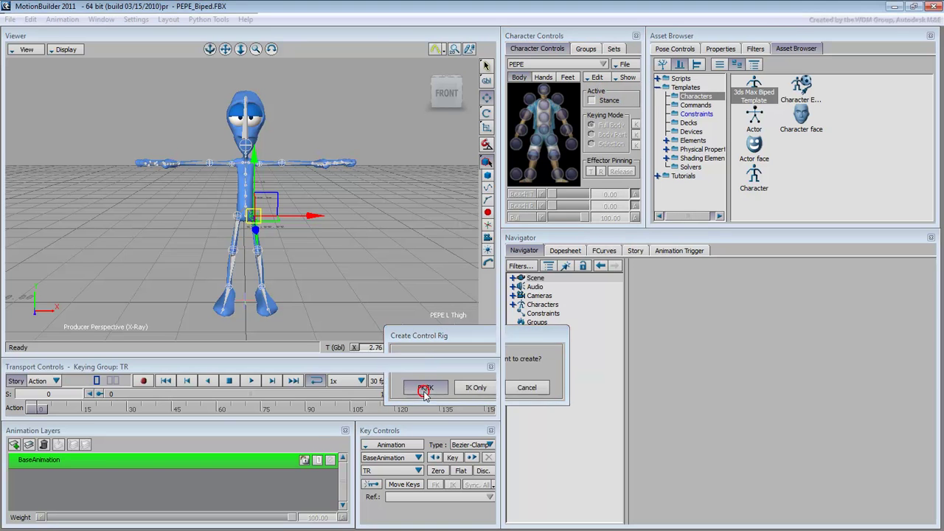
{"action": "left_click", "coordinate": [591, 100]}
{"action": "left_click", "coordinate": [564, 132]}
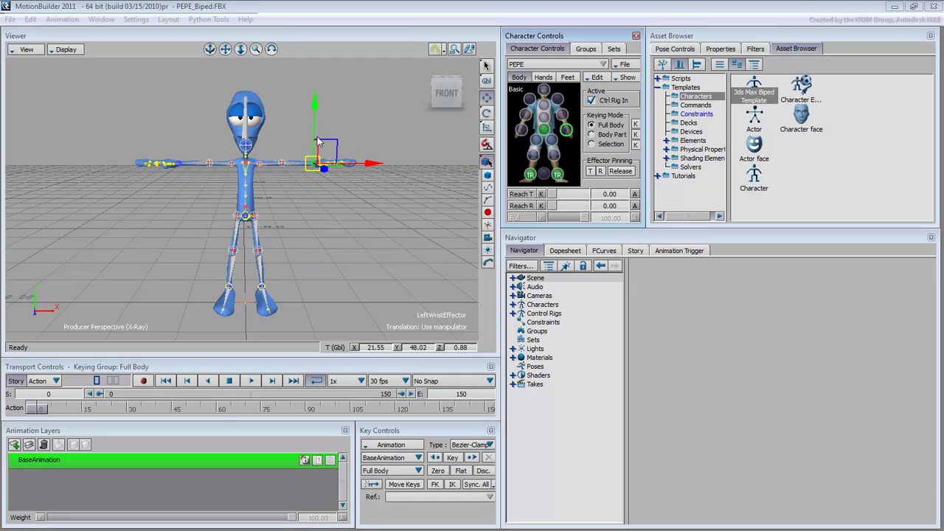
{"action": "left_click_drag", "start_coordinate": [324, 151], "coordinate": [363, 268]}
{"action": "key", "text": "ctrl+z"}
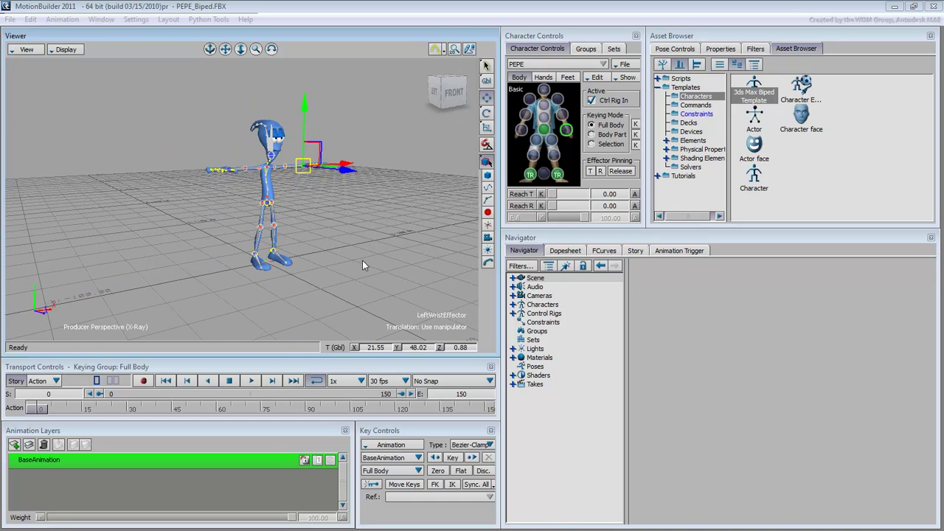
- Merge the IceSlip tutorial mocap into the scene beside Pepe
{"action": "left_click", "coordinate": [684, 177]}
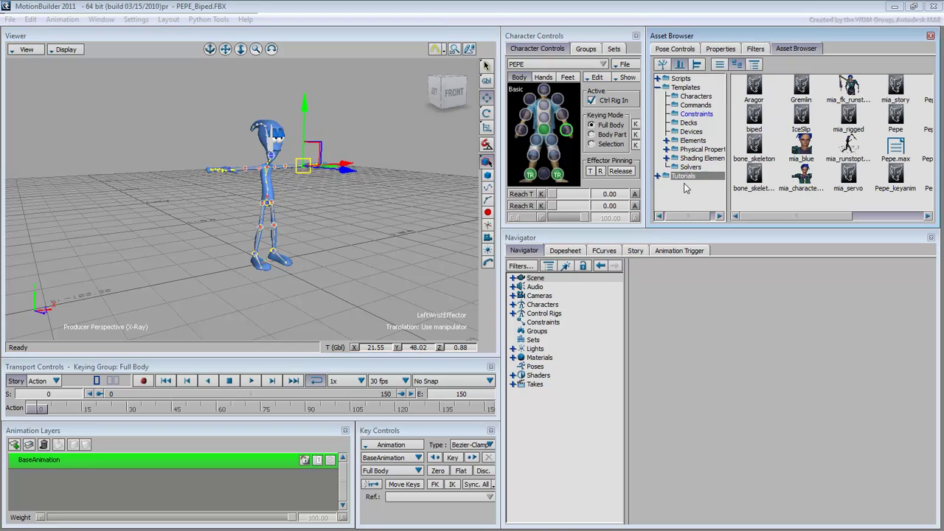
{"action": "left_click_drag", "start_coordinate": [804, 114], "coordinate": [359, 203]}
{"action": "mouse_move", "coordinate": [389, 208]}
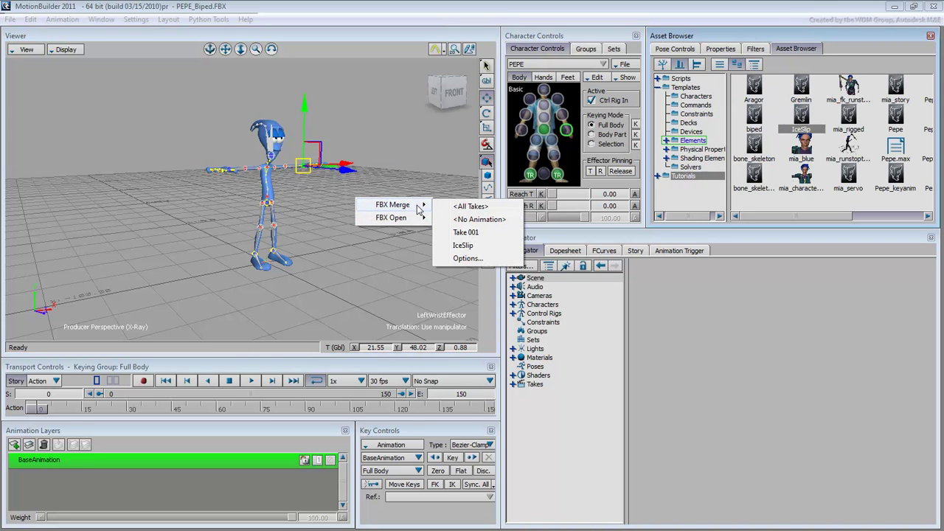
{"action": "left_click", "coordinate": [470, 247]}
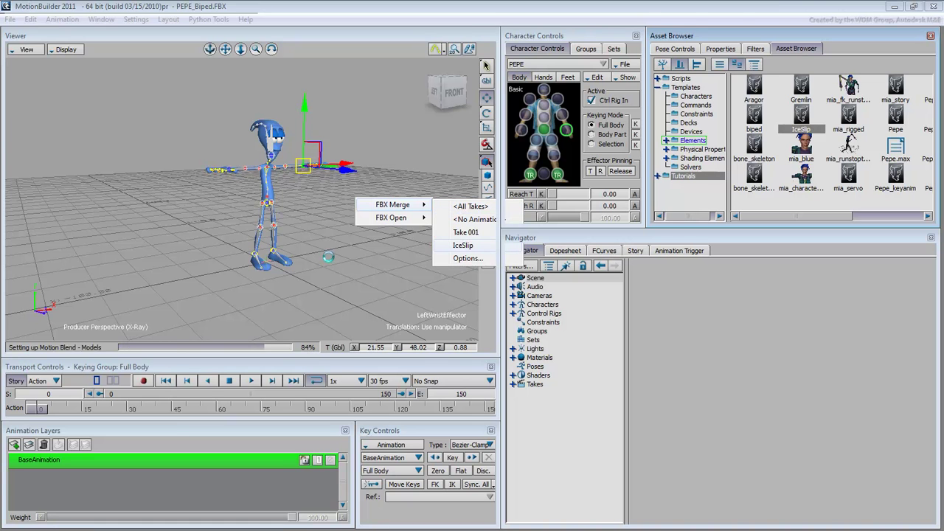
{"action": "left_click_drag", "start_coordinate": [357, 233], "coordinate": [386, 362], "text": "ctrl"}
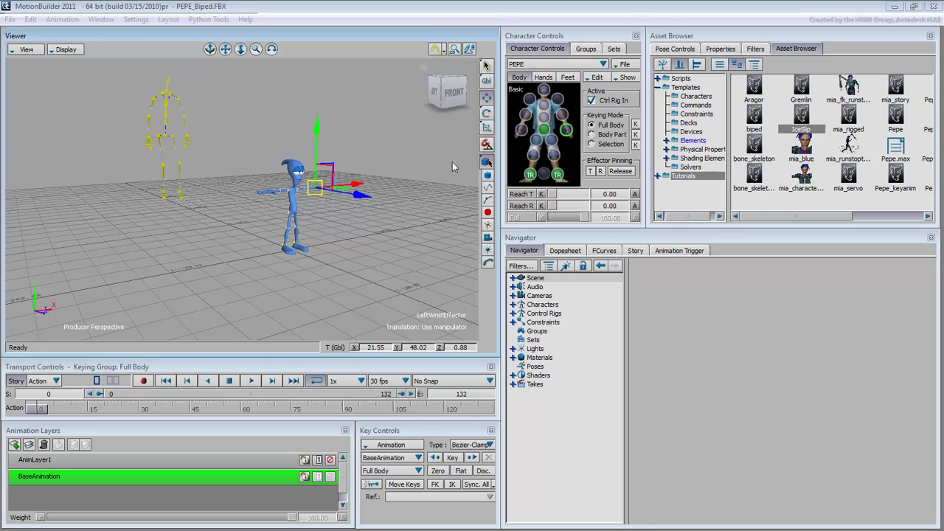
- Set Pepe's character input to Skeleton2 and play back the motion to check it
{"action": "left_click", "coordinate": [597, 78]}
{"action": "mouse_move", "coordinate": [612, 104]}
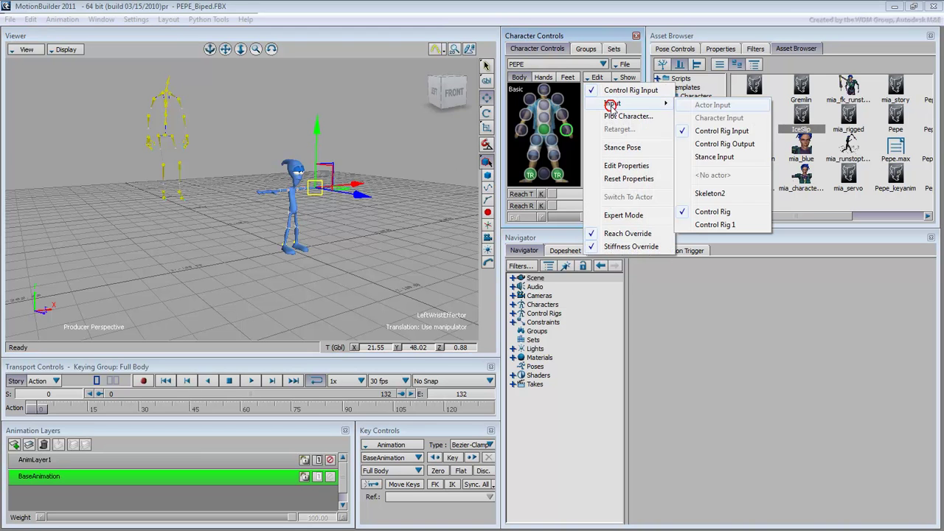
{"action": "left_click", "coordinate": [710, 194]}
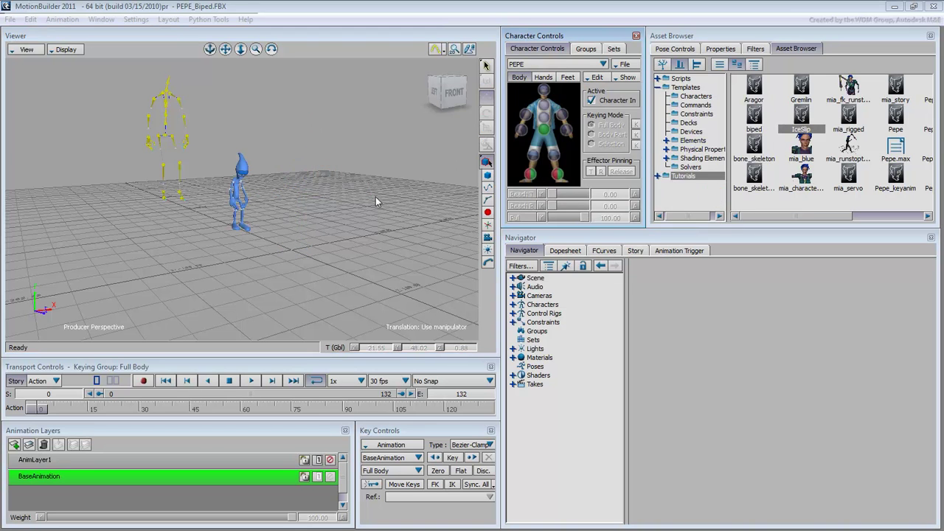
{"action": "left_click", "coordinate": [251, 380]}
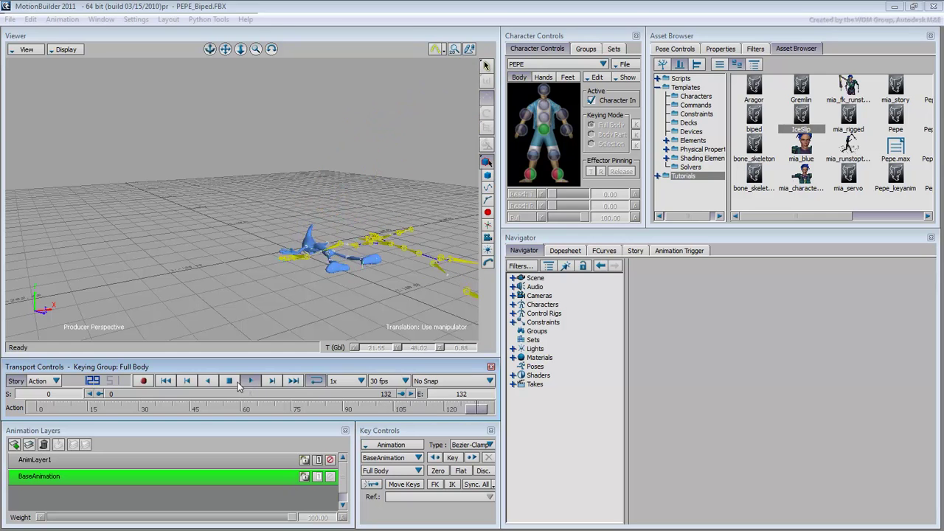
{"action": "left_click", "coordinate": [229, 381]}
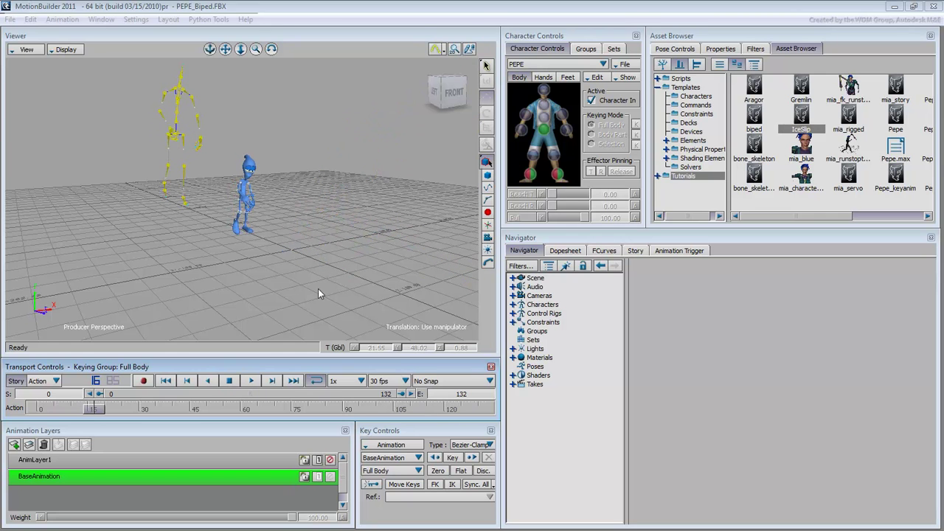
- Plot Pepe's character animation onto the skeleton
{"action": "left_click", "coordinate": [594, 78]}
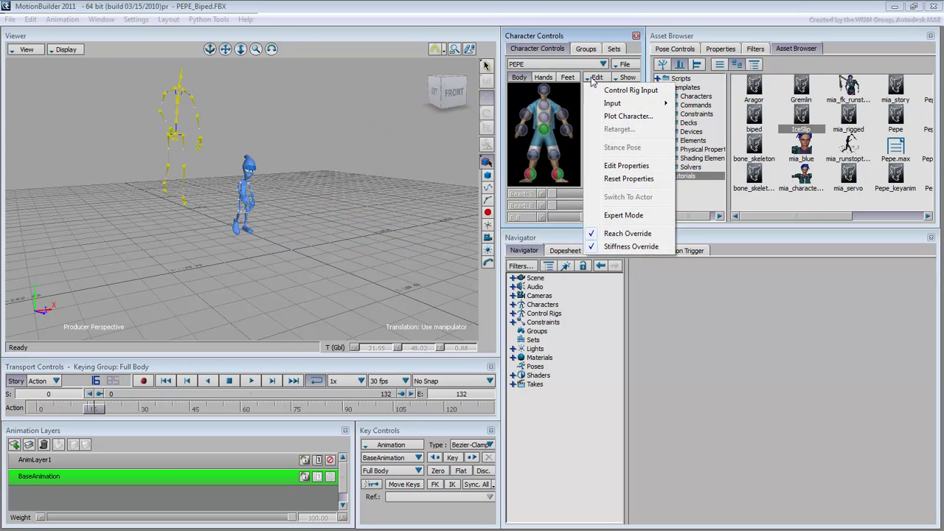
{"action": "left_click", "coordinate": [624, 116]}
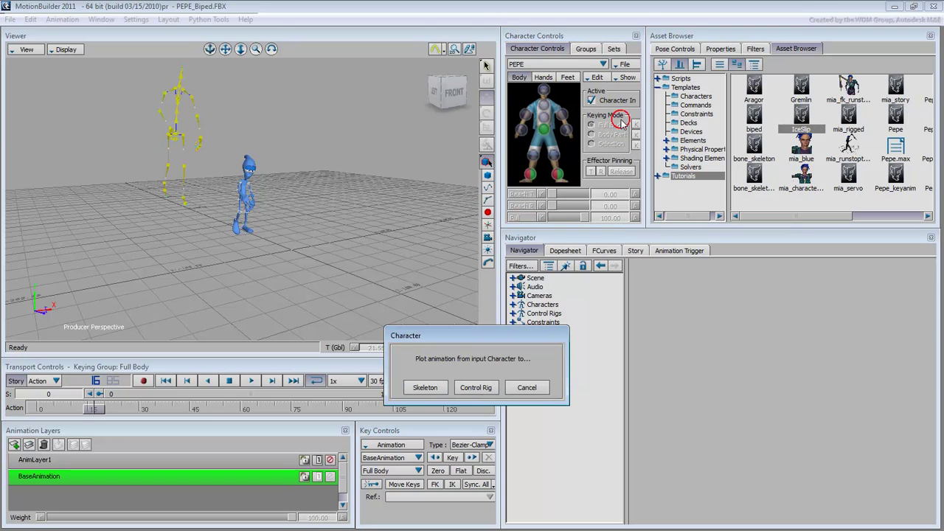
{"action": "left_click", "coordinate": [423, 391]}
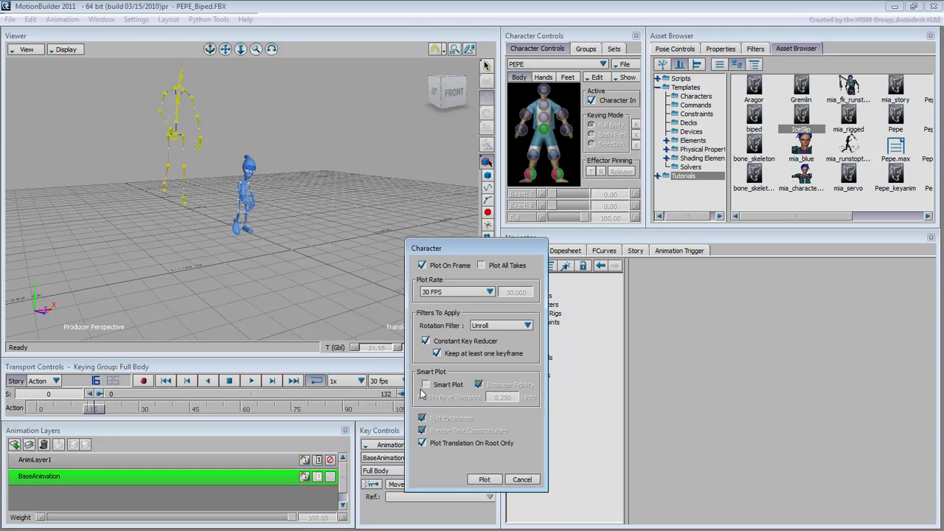
{"action": "left_click", "coordinate": [484, 479]}
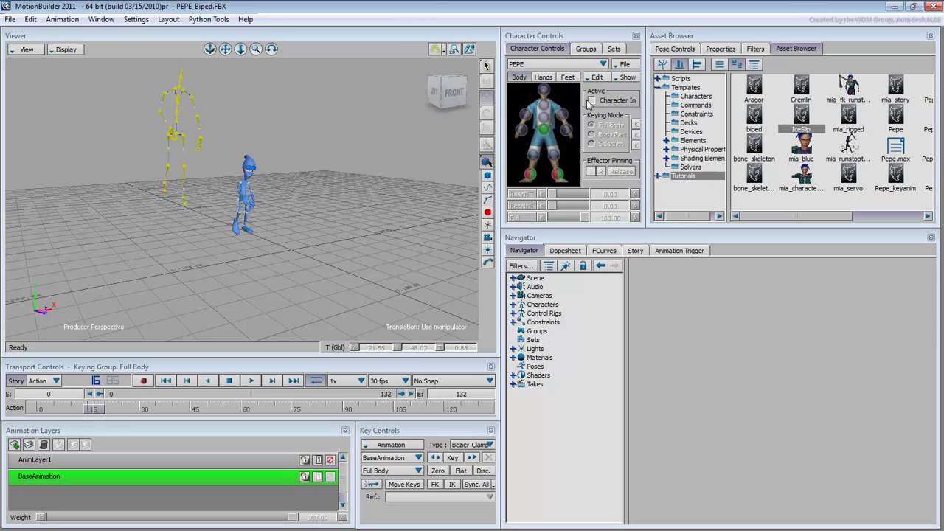
- Save Take 001's character animation to the Desktop as PEPE_Biped_animated.FBX
{"action": "left_click", "coordinate": [625, 66]}
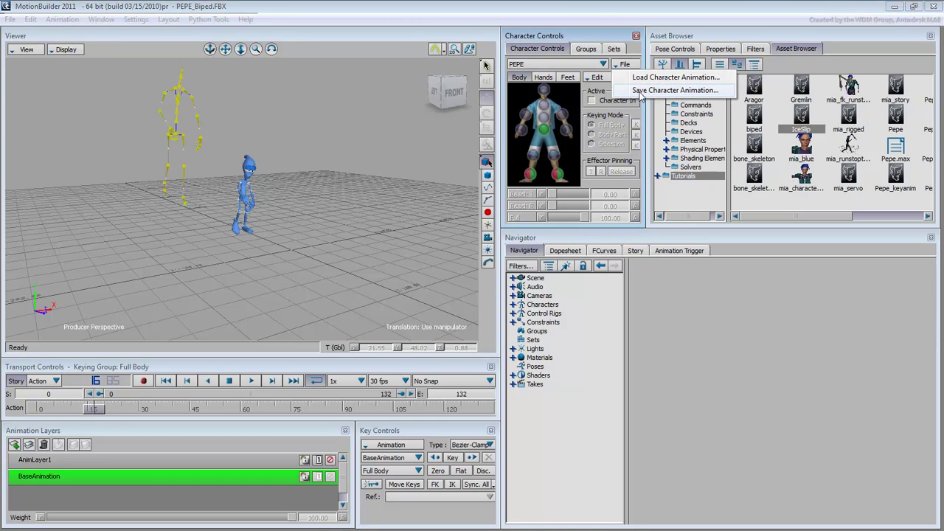
{"action": "left_click", "coordinate": [634, 91]}
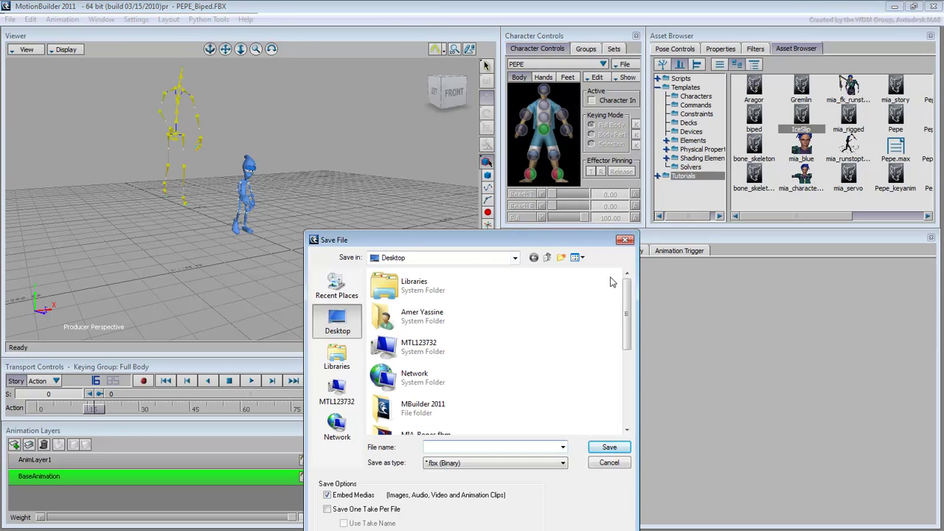
{"action": "left_click_drag", "start_coordinate": [626, 335], "coordinate": [624, 415]}
{"action": "left_click", "coordinate": [426, 417]}
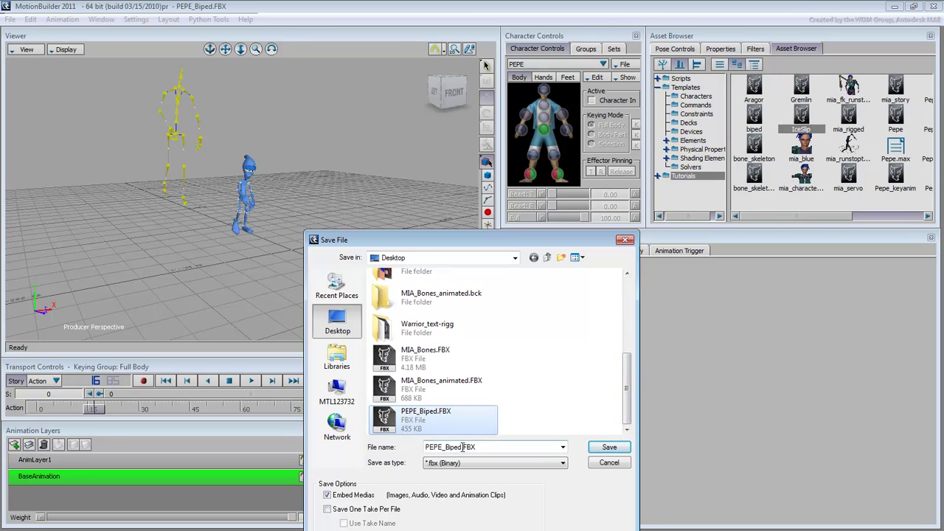
{"action": "double_click", "coordinate": [460, 447]}
{"action": "left_click", "coordinate": [450, 447]}
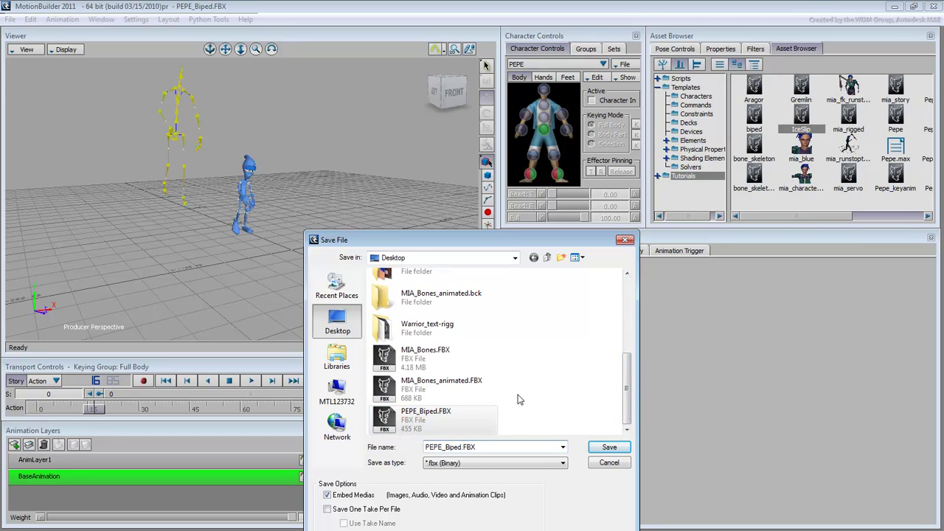
{"action": "type", "text": "_animated"}
{"action": "key", "text": "Return"}
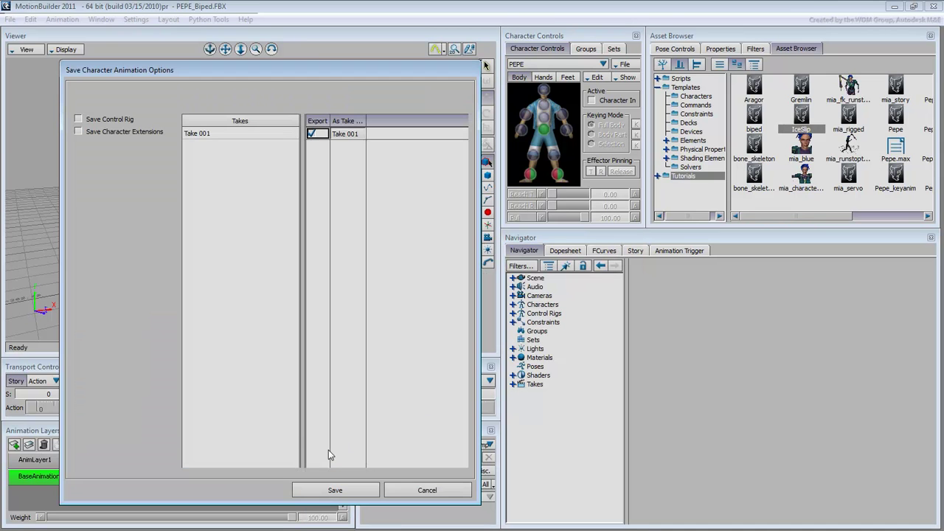
{"action": "left_click", "coordinate": [334, 494]}
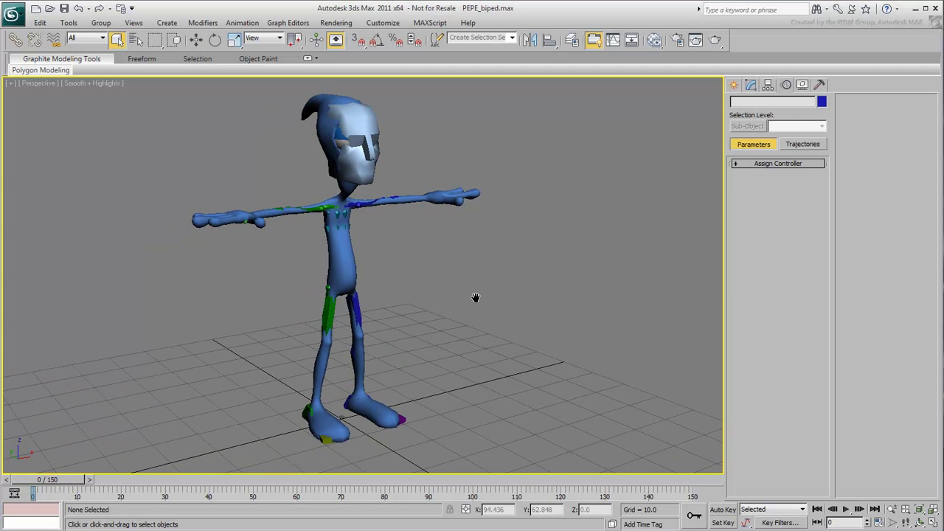
- Import PEPE_Biped_animated.FBX into 3ds Max using Update scene elements
{"action": "left_click", "coordinate": [12, 14]}
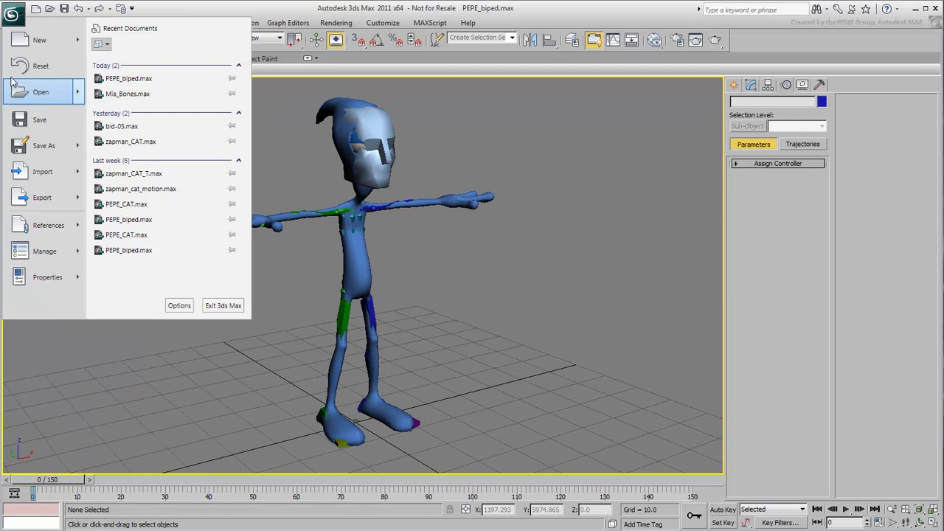
{"action": "left_click", "coordinate": [26, 174]}
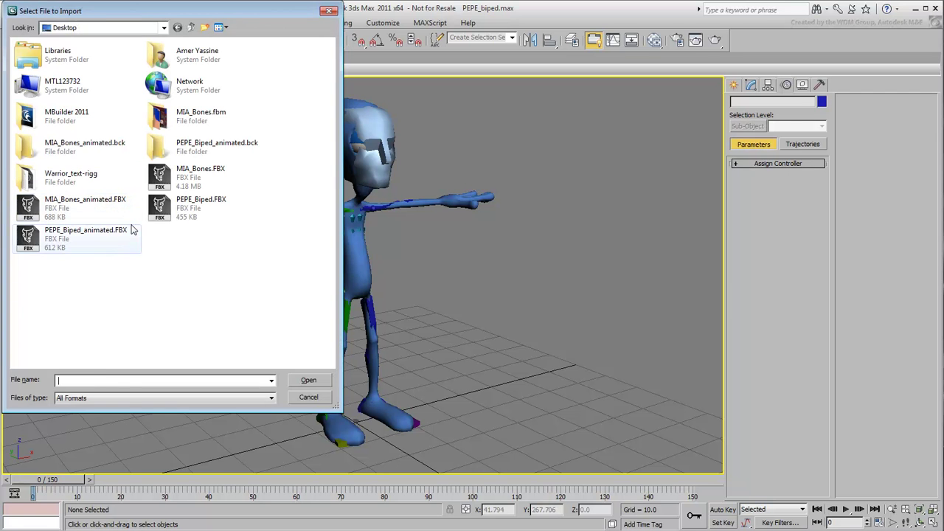
{"action": "left_click", "coordinate": [73, 246]}
{"action": "left_click", "coordinate": [306, 380]}
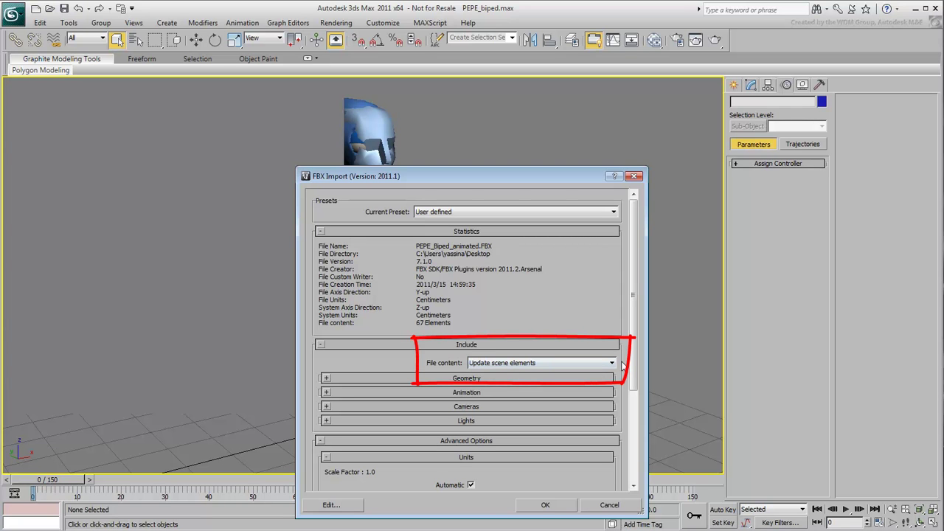
{"action": "left_click", "coordinate": [546, 505]}
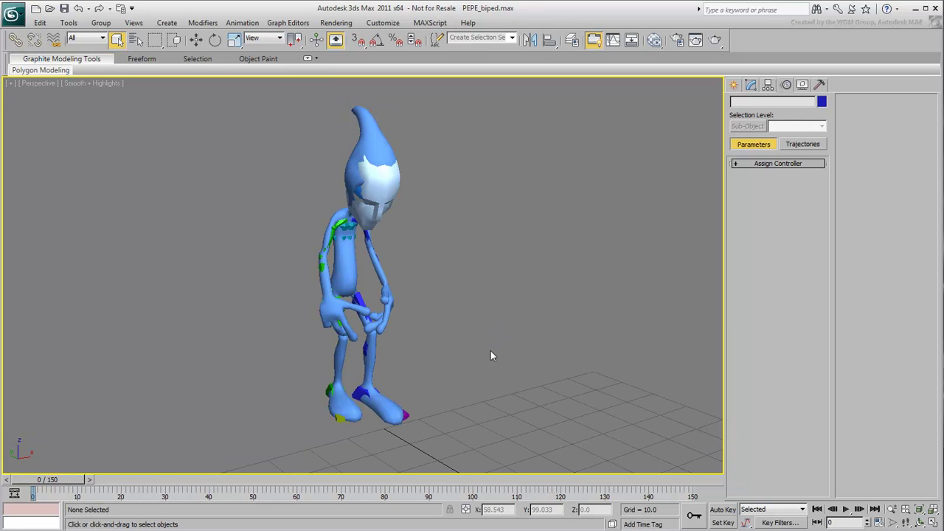
{"action": "scroll", "coordinate": [479, 267], "scroll_direction": "down", "scroll_amount": 6}
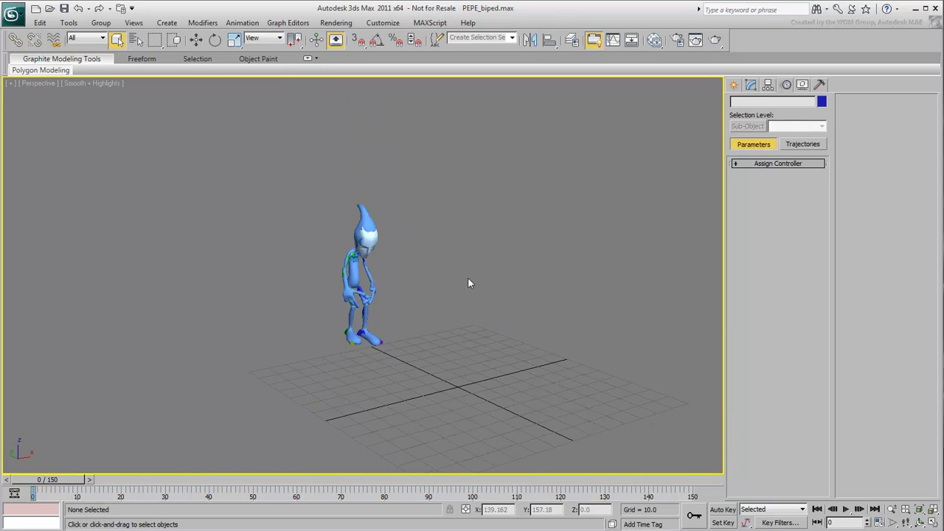
{"action": "middle_click_drag", "start_coordinate": [390, 349], "coordinate": [399, 343], "text": "alt"}
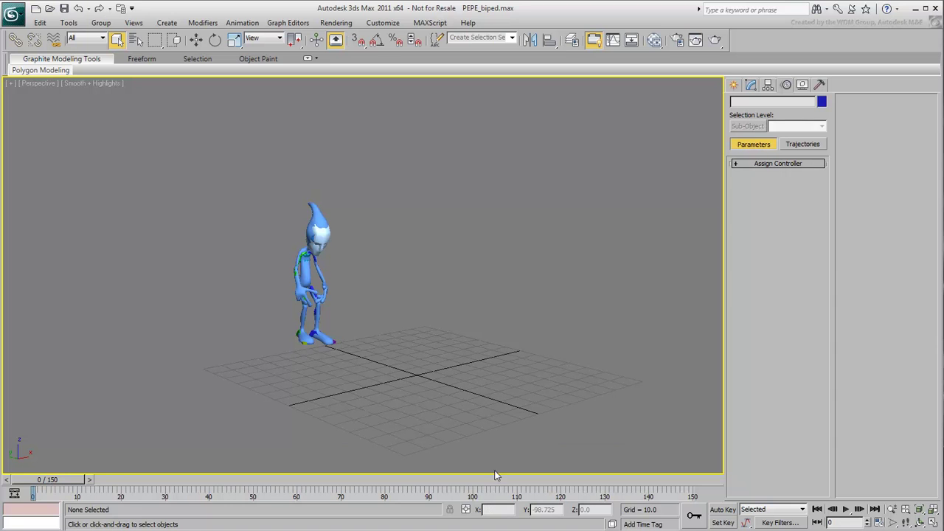
{"action": "left_click", "coordinate": [847, 510]}
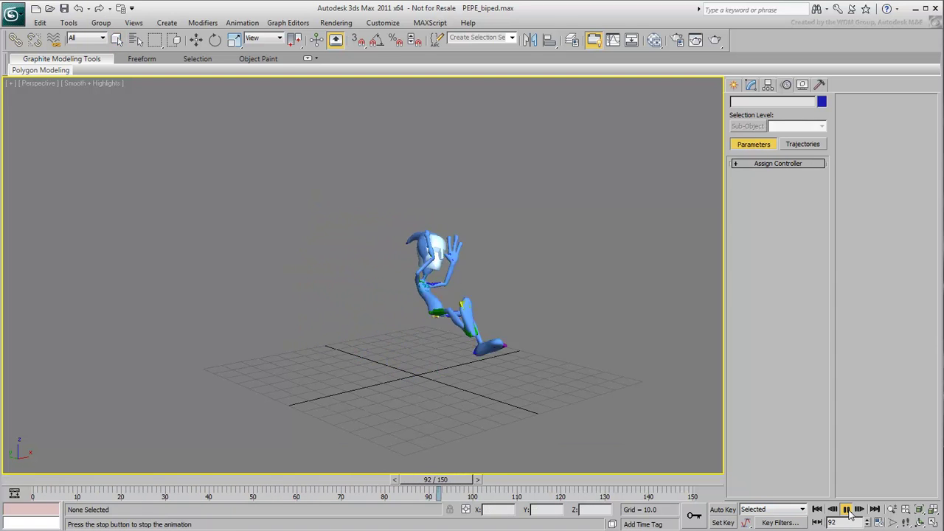
{"action": "left_click", "coordinate": [847, 510]}
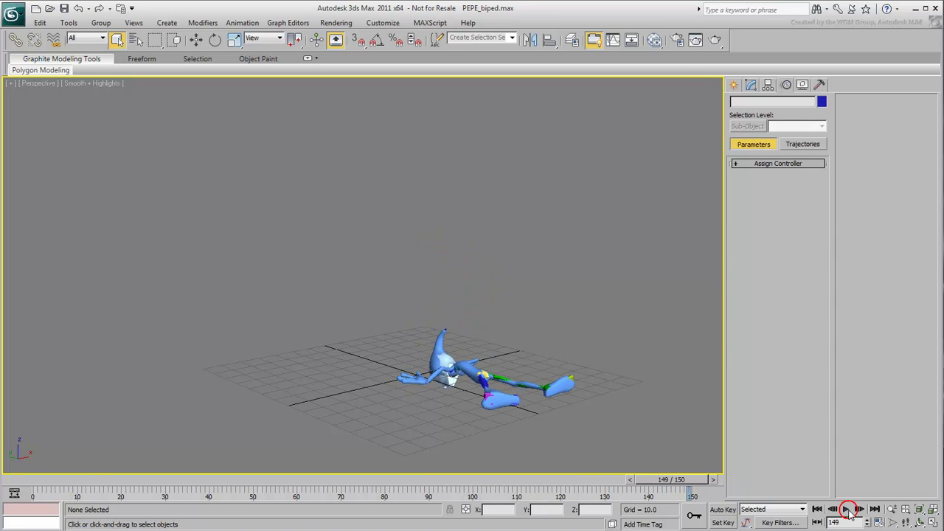
{"action": "left_click", "coordinate": [817, 510]}
{"action": "key", "text": "z"}
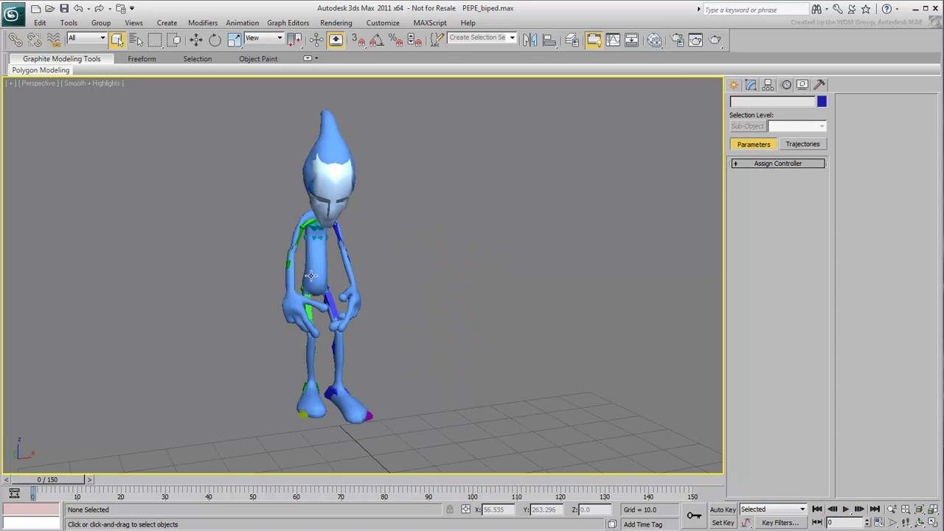
{"action": "left_click", "coordinate": [311, 277]}
- Hide Pepe's mesh, select the biped's right hand and create biped Layer 1
{"action": "right_click", "coordinate": [321, 276]}
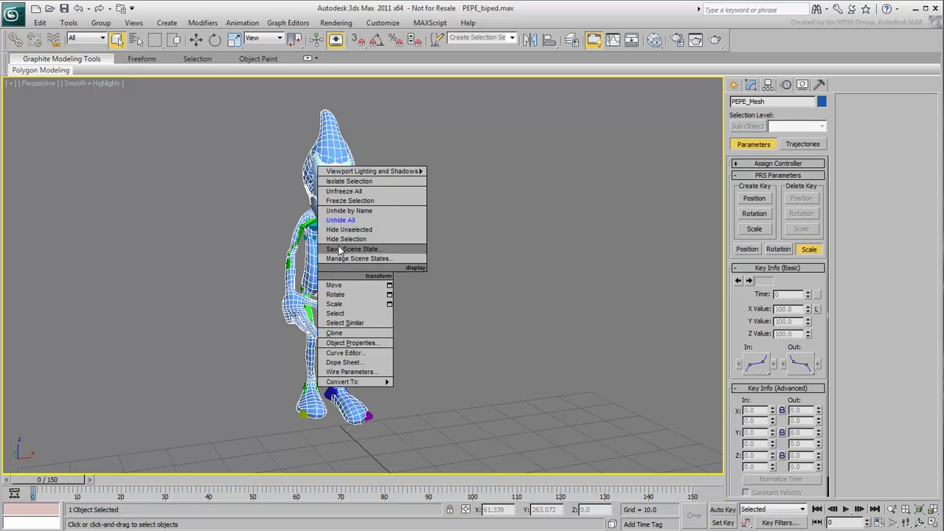
{"action": "left_click", "coordinate": [339, 239]}
{"action": "left_click", "coordinate": [293, 302]}
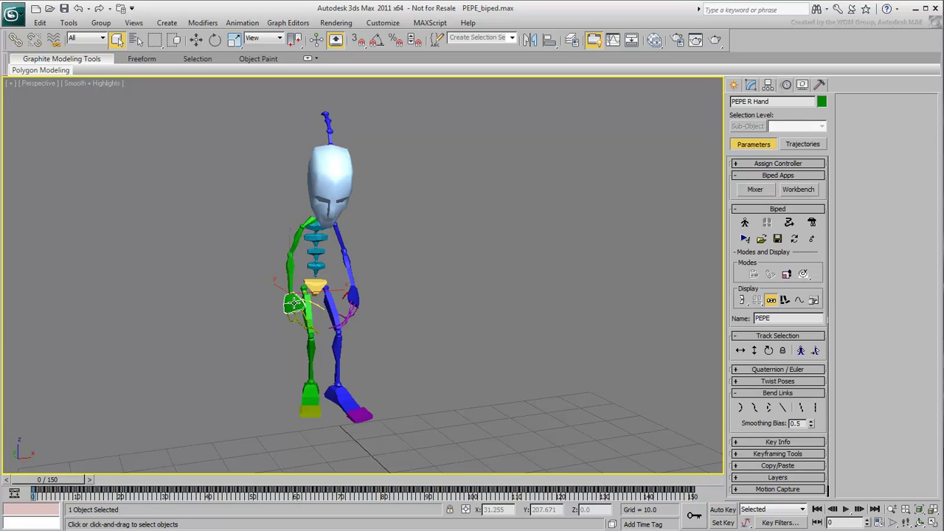
{"action": "left_click", "coordinate": [778, 478]}
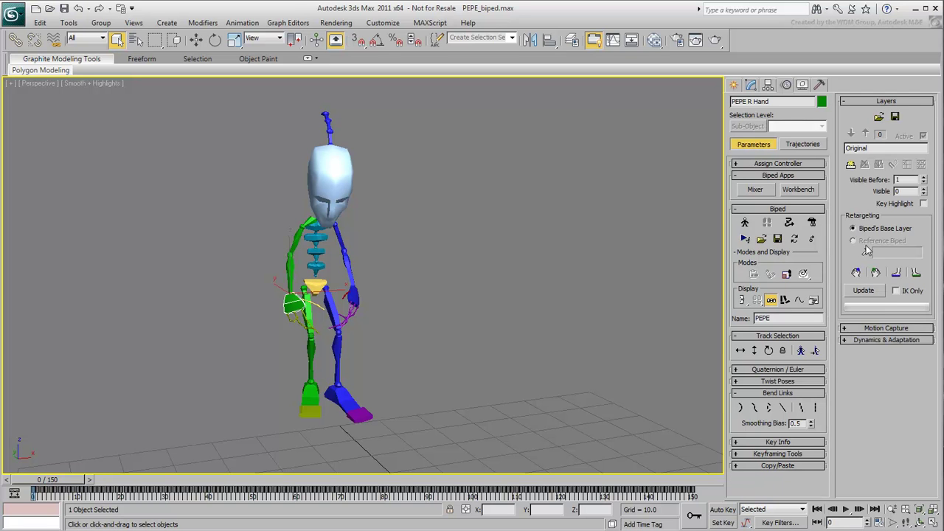
{"action": "left_click", "coordinate": [850, 166]}
- With Auto Key on, raise both hands up and outward, checking the offset at frame 38
{"action": "right_click", "coordinate": [508, 323]}
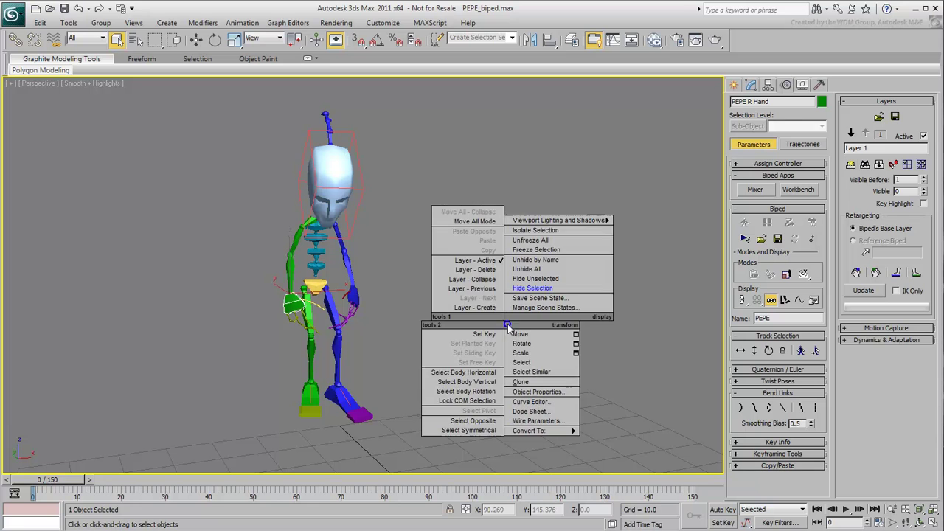
{"action": "left_click", "coordinate": [517, 332]}
{"action": "left_click", "coordinate": [723, 509]}
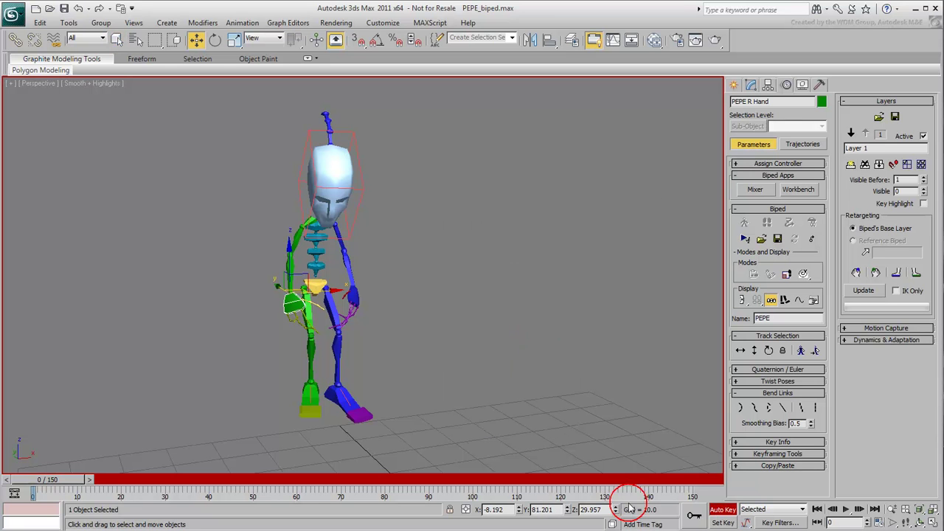
{"action": "left_click_drag", "start_coordinate": [304, 277], "coordinate": [283, 264]}
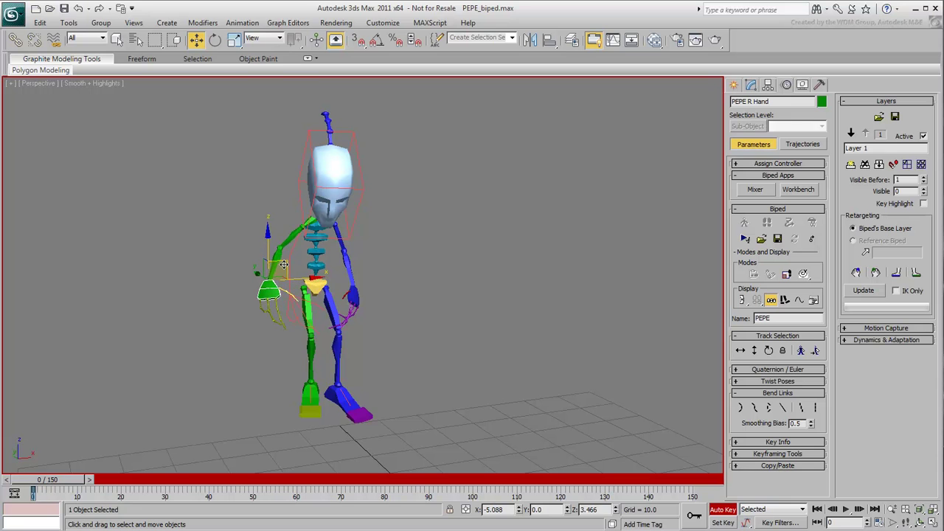
{"action": "left_click", "coordinate": [354, 296]}
{"action": "left_click_drag", "start_coordinate": [354, 296], "coordinate": [376, 272]}
{"action": "mouse_move", "coordinate": [68, 483]}
{"action": "left_mouse_down"}
{"action": "mouse_move", "coordinate": [254, 487]}
{"action": "mouse_move", "coordinate": [68, 481]}
{"action": "left_mouse_up"}
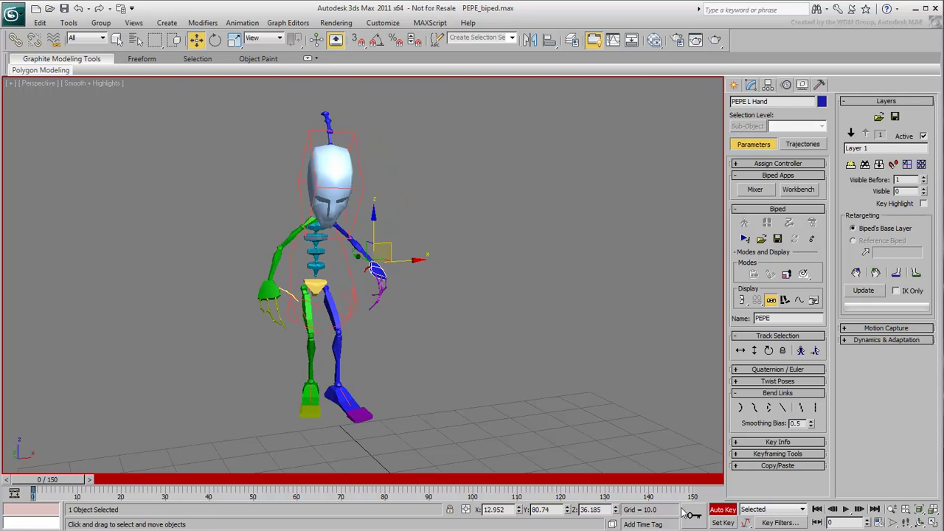
- Turn off Auto Key and unhide Pepe's mesh over the animated biped
{"action": "left_click", "coordinate": [720, 509]}
{"action": "right_click", "coordinate": [435, 287]}
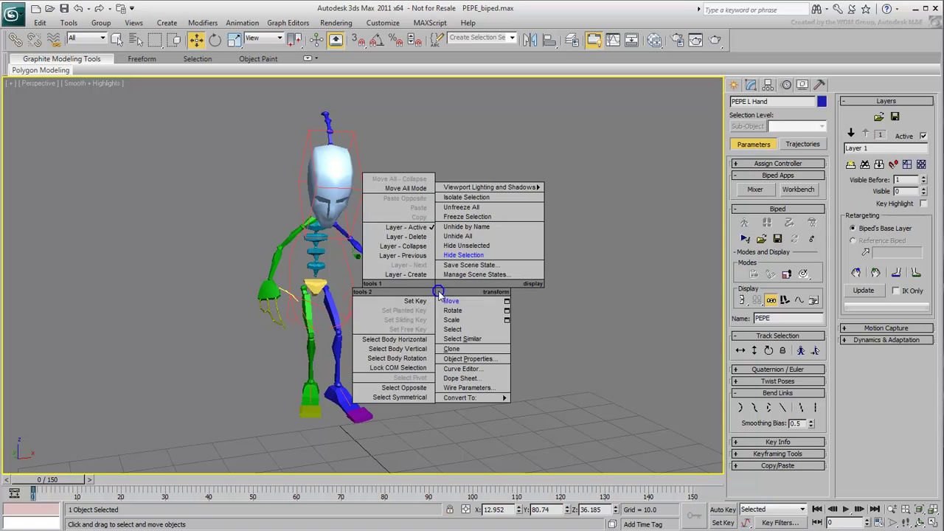
{"action": "left_click", "coordinate": [468, 237]}
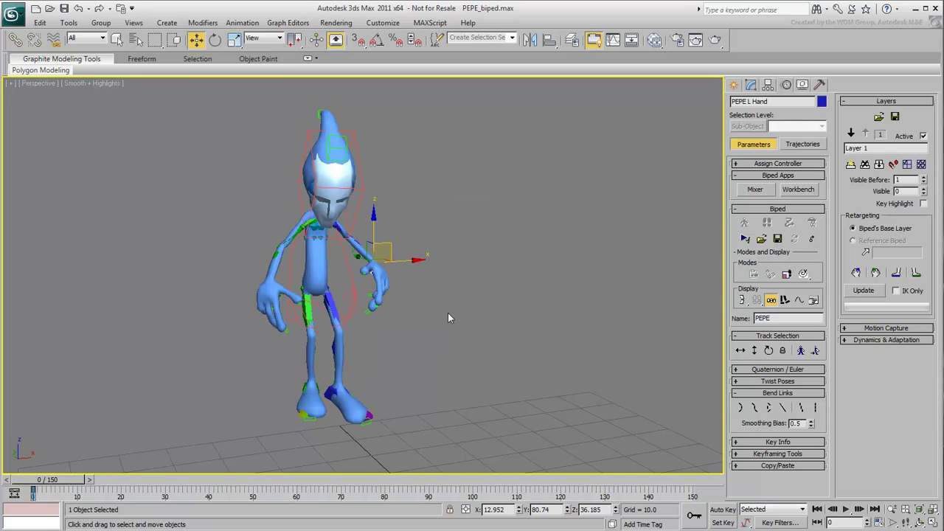
{"action": "middle_click_drag", "start_coordinate": [470, 292], "coordinate": [414, 312], "text": "alt"}
{"action": "left_click", "coordinate": [487, 291]}
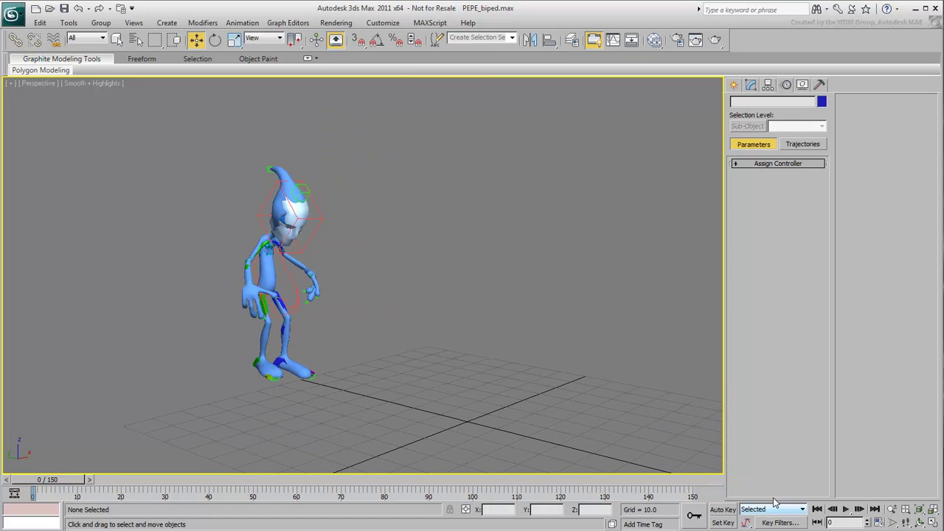
{"action": "left_click", "coordinate": [846, 509]}
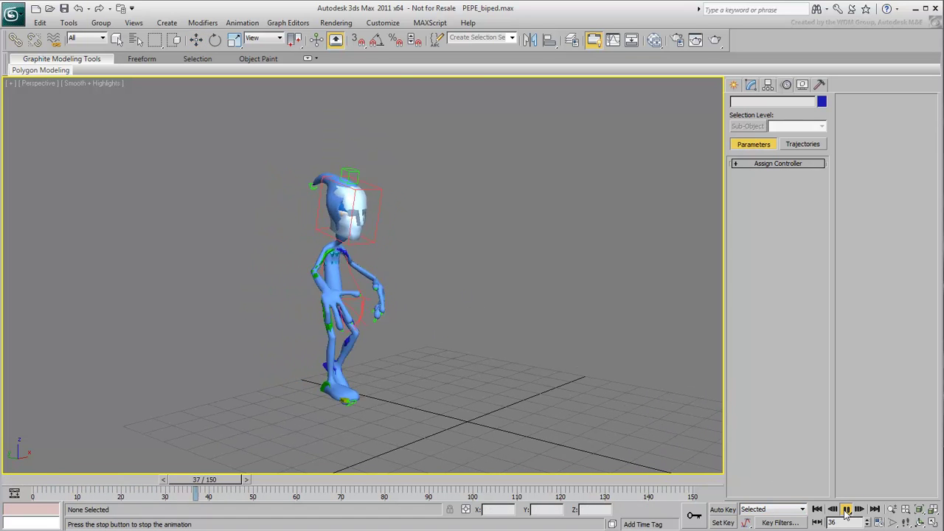